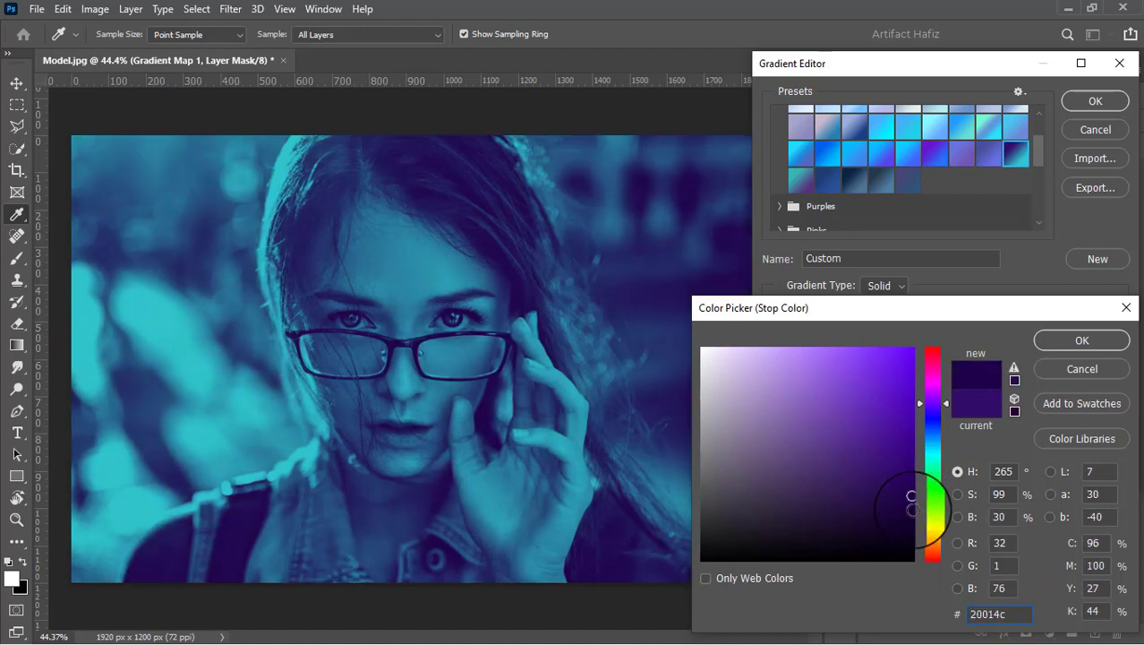
# Set the gradient's dark starting colour stop to hex 19003d.
pyautogui.click(1018, 613)
pyautogui.moveTo(1017, 614); pyautogui.dragTo(954, 614)
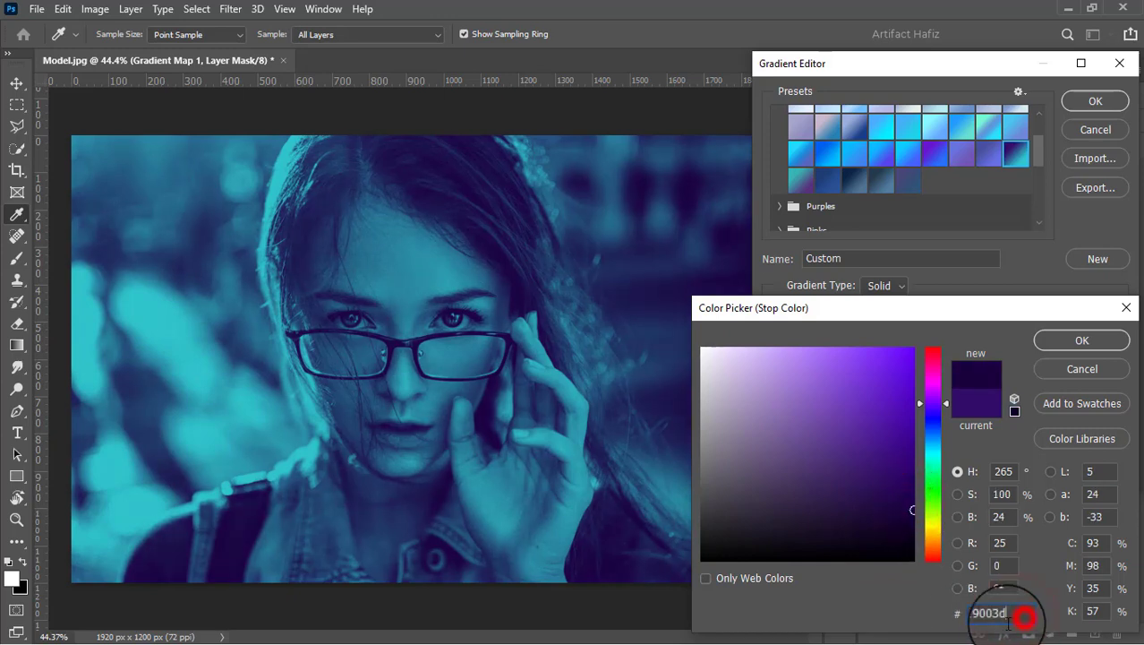
pyautogui.click(1023, 614)
pyautogui.click(1060, 339)
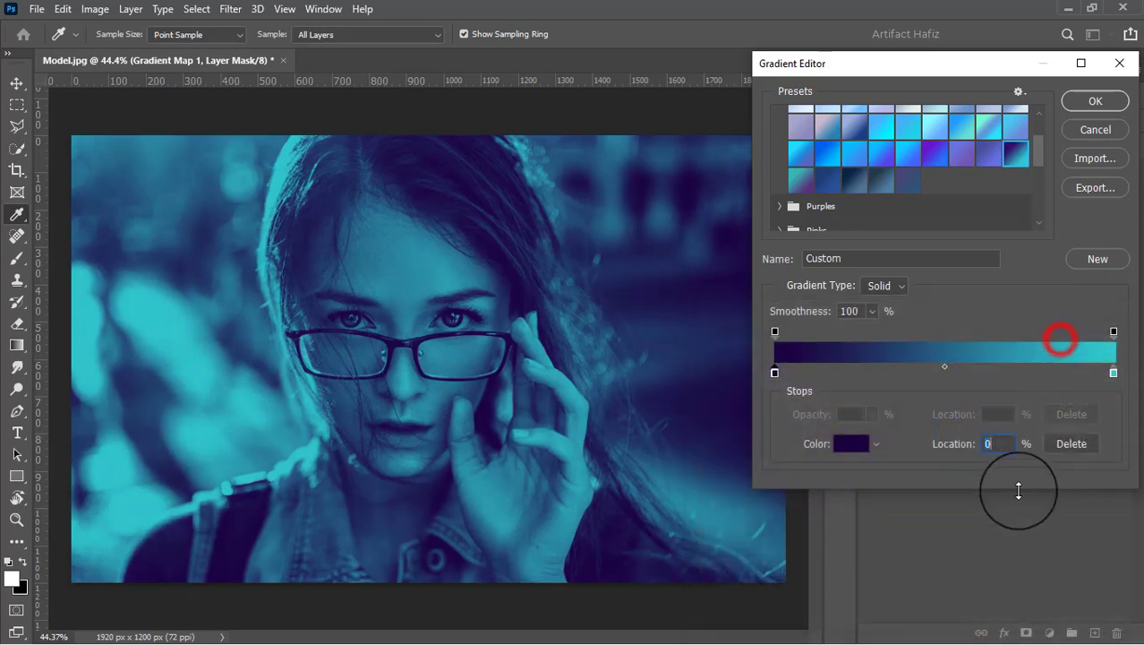
# Change the gradient's end colour stop at location 100% to orange ff7200 and apply the edited gradient to the Gradient Map.
pyautogui.click(850, 443)
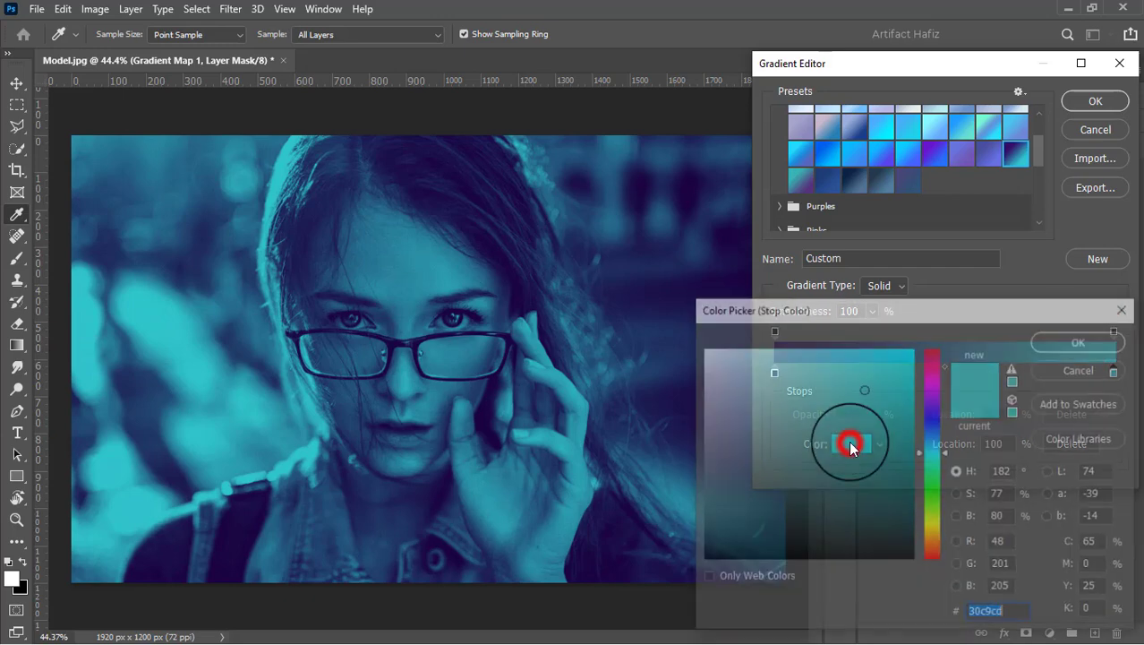
pyautogui.moveTo(853, 385); pyautogui.dragTo(890, 355)
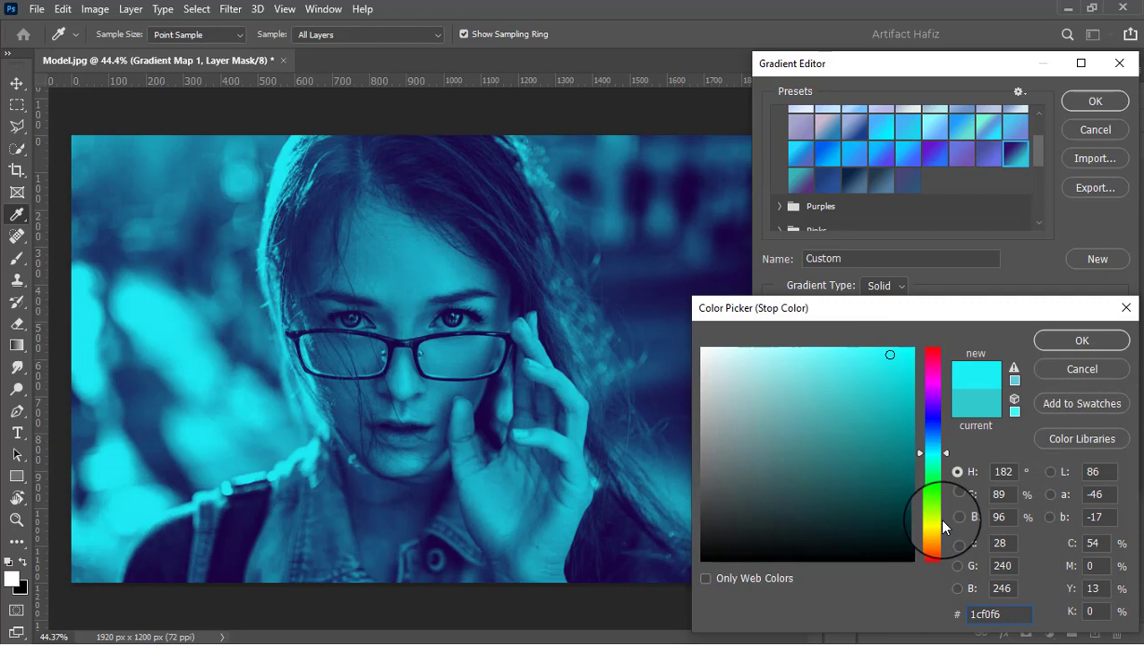
pyautogui.click(932, 537)
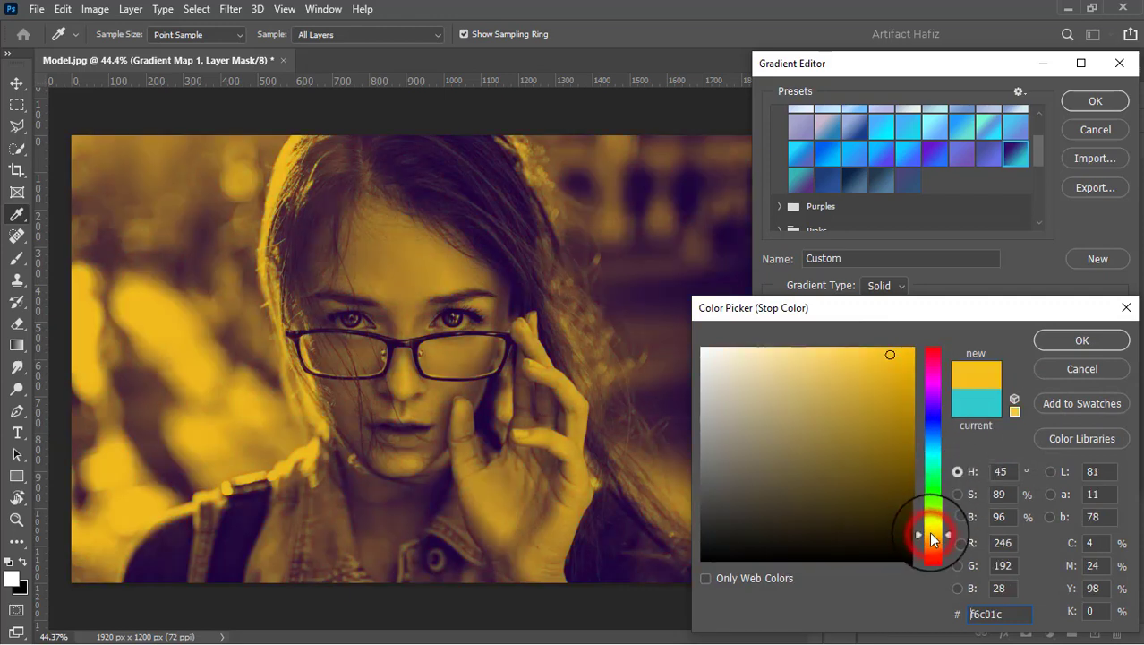
pyautogui.moveTo(889, 365); pyautogui.dragTo(917, 332)
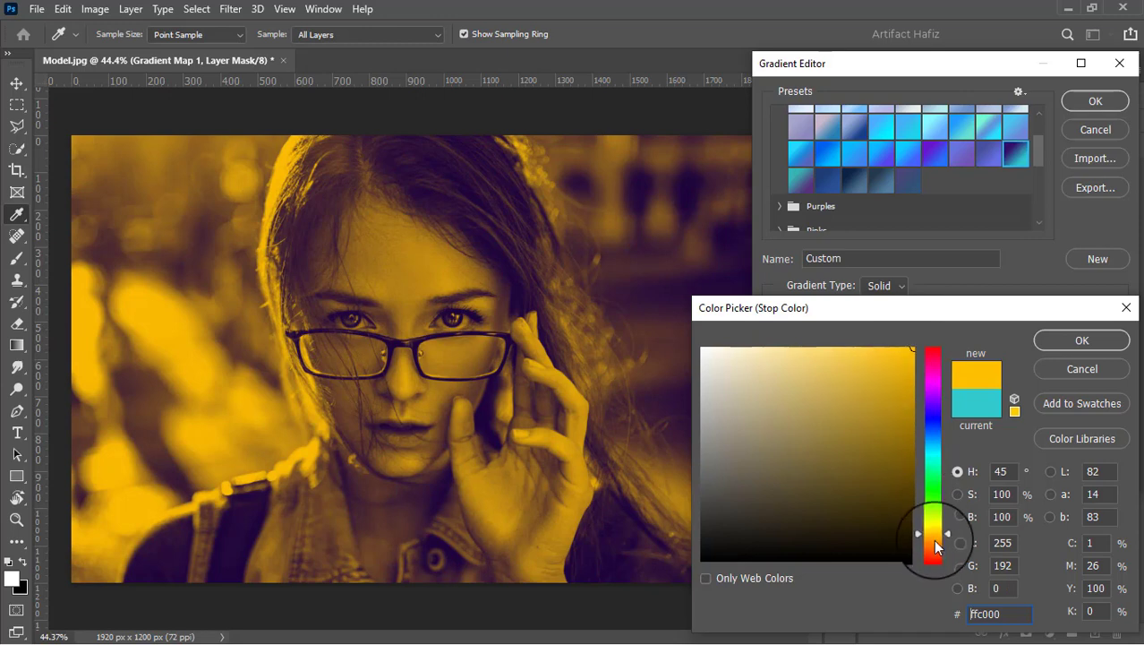
pyautogui.click(933, 544)
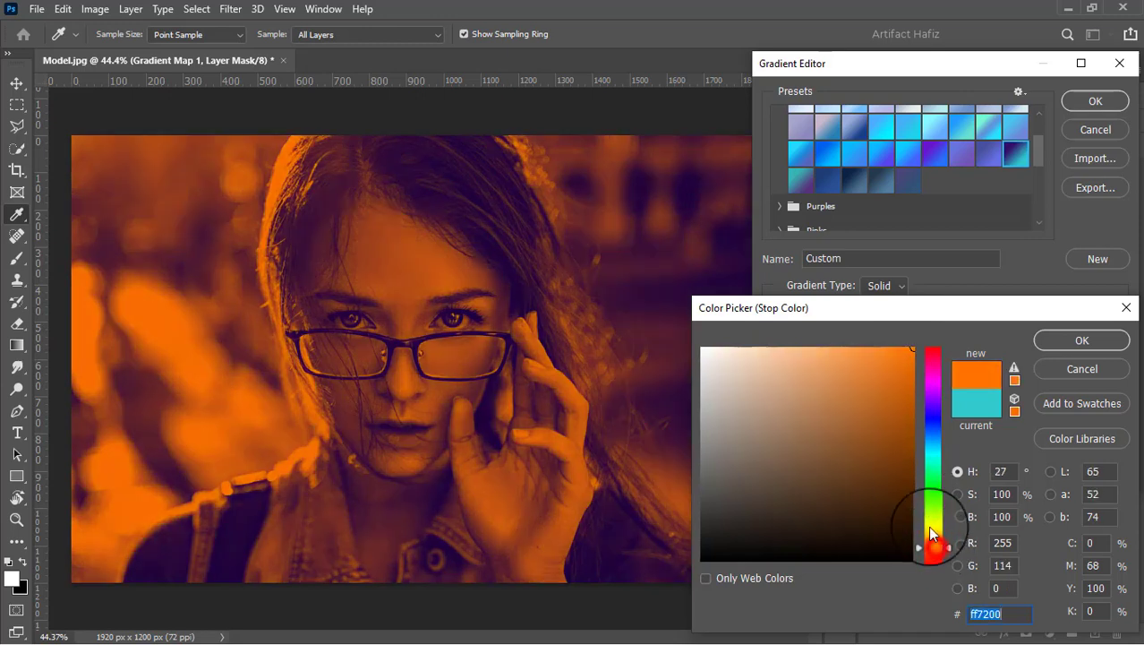
pyautogui.doubleClick(1004, 611)
pyautogui.click(1010, 613)
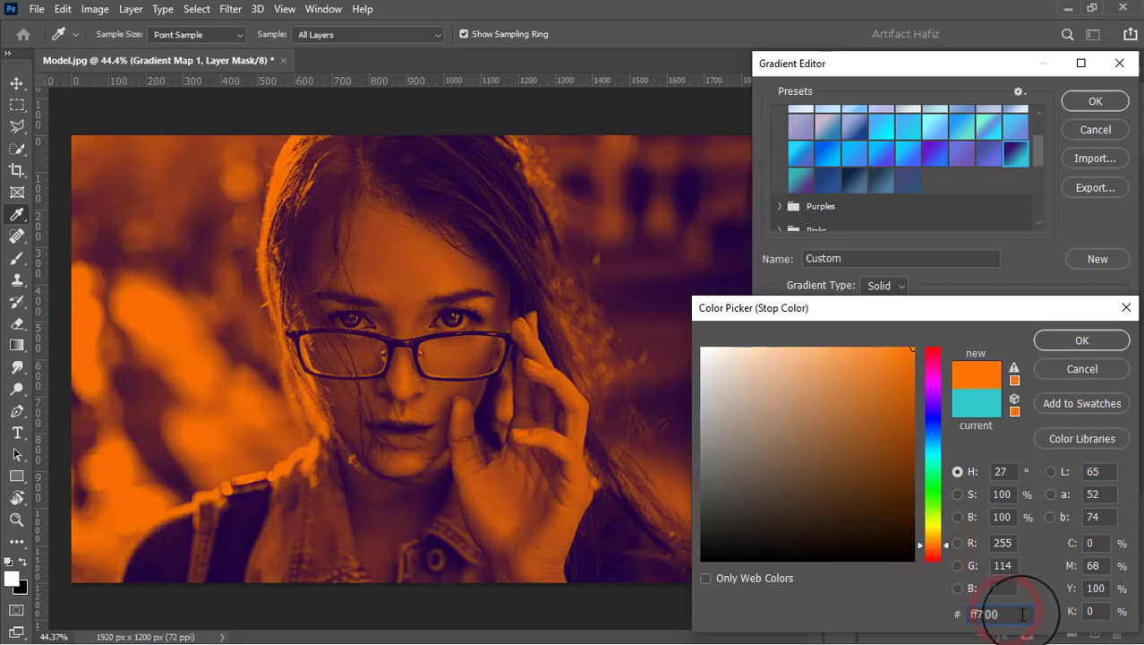
pyautogui.click(1078, 339)
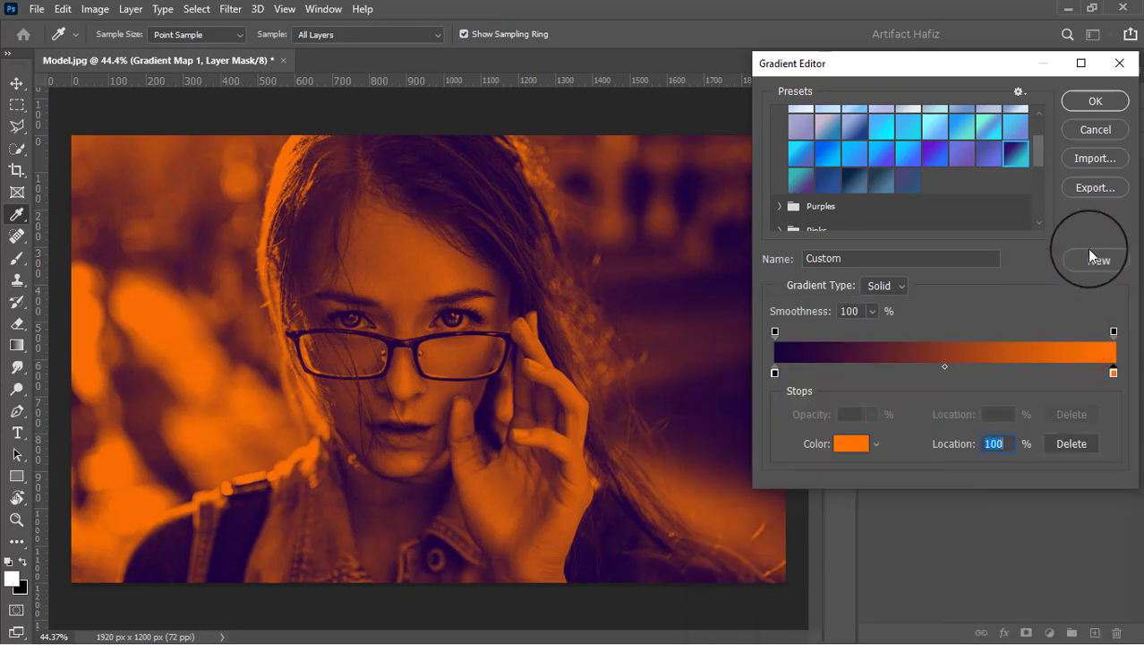
pyautogui.click(1092, 102)
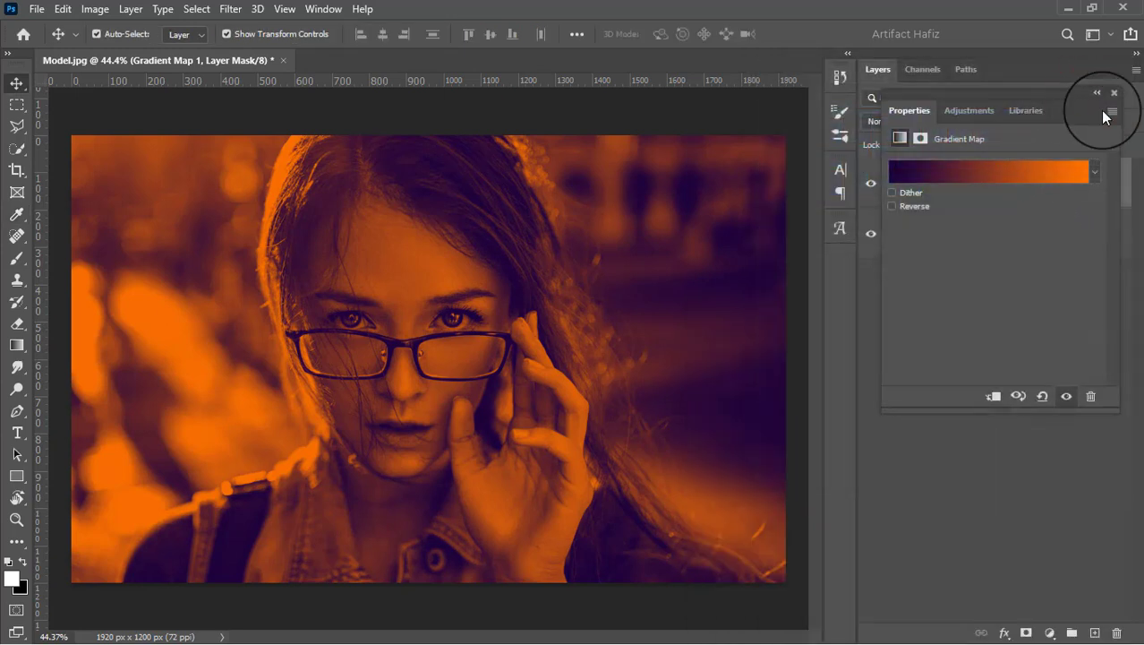
pyautogui.click(1113, 94)
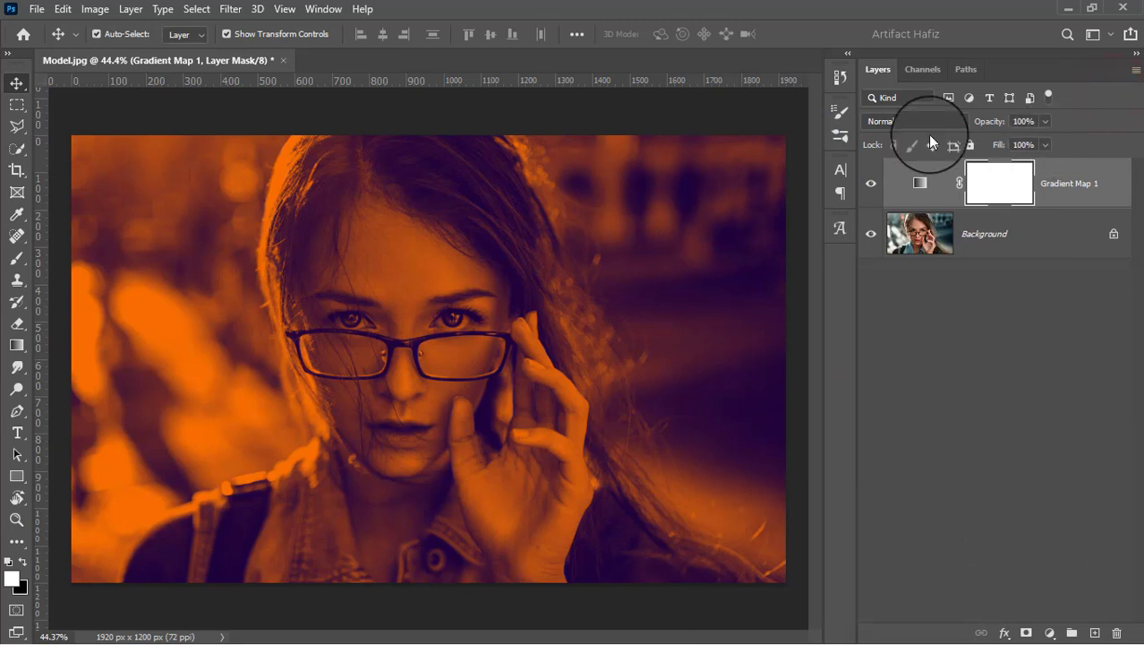
# Set the Gradient Map layer's blend mode to Lighten and compare the photo with the layer hidden and shown.
pyautogui.click(909, 121)
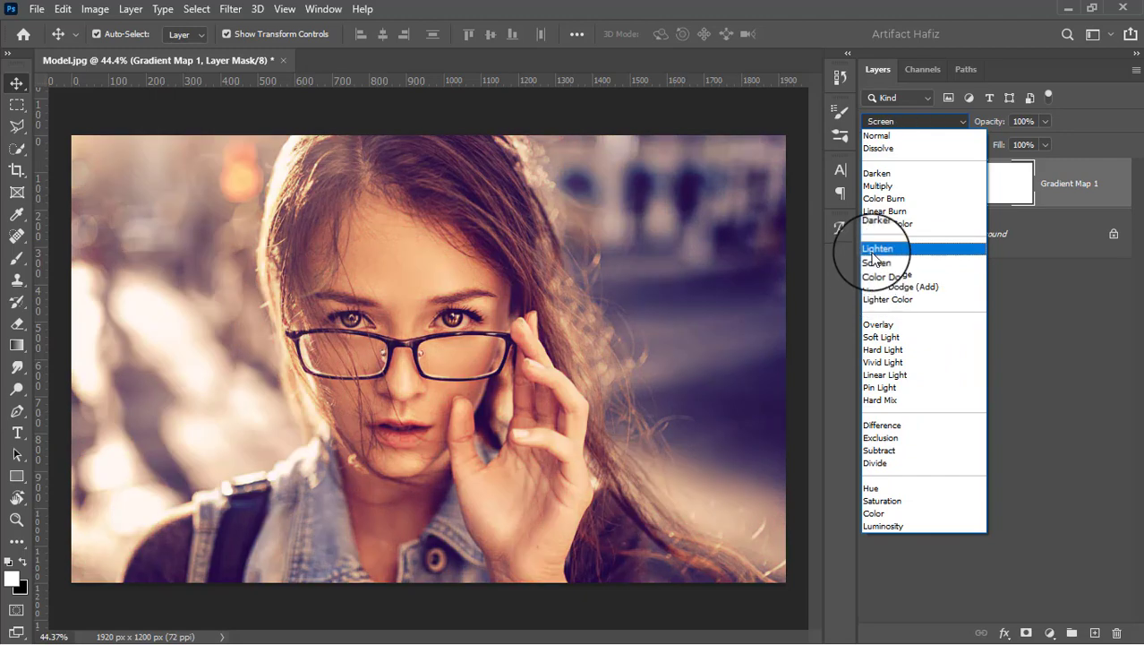
pyautogui.click(871, 244)
pyautogui.click(871, 183)
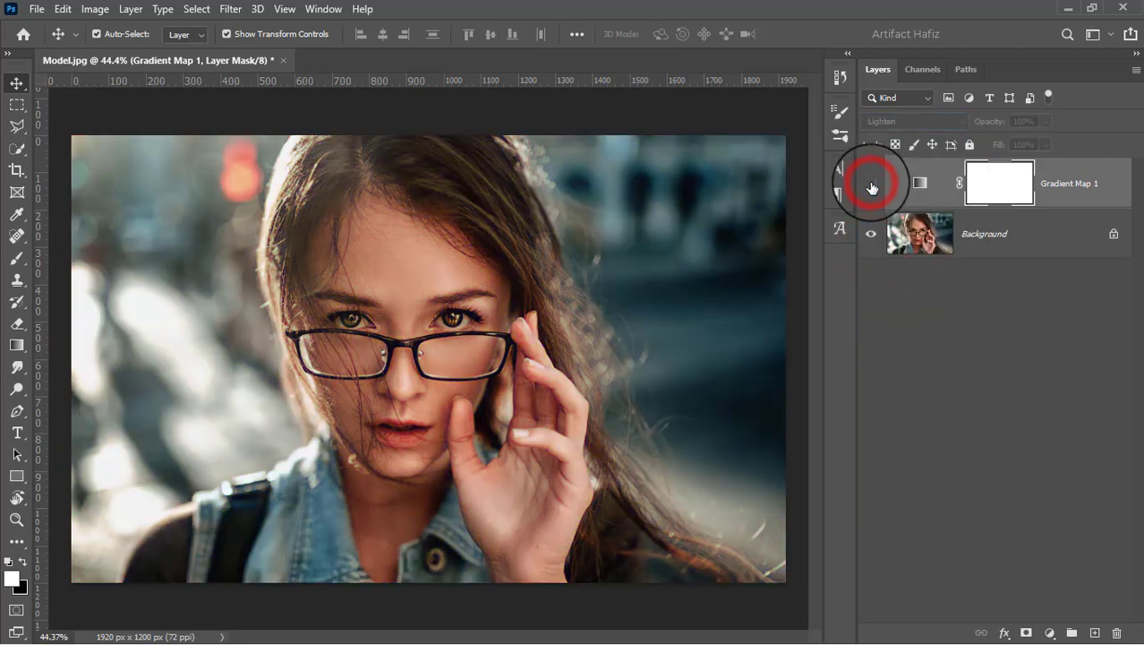
pyautogui.click(871, 184)
pyautogui.click(871, 184)
pyautogui.click(871, 184)
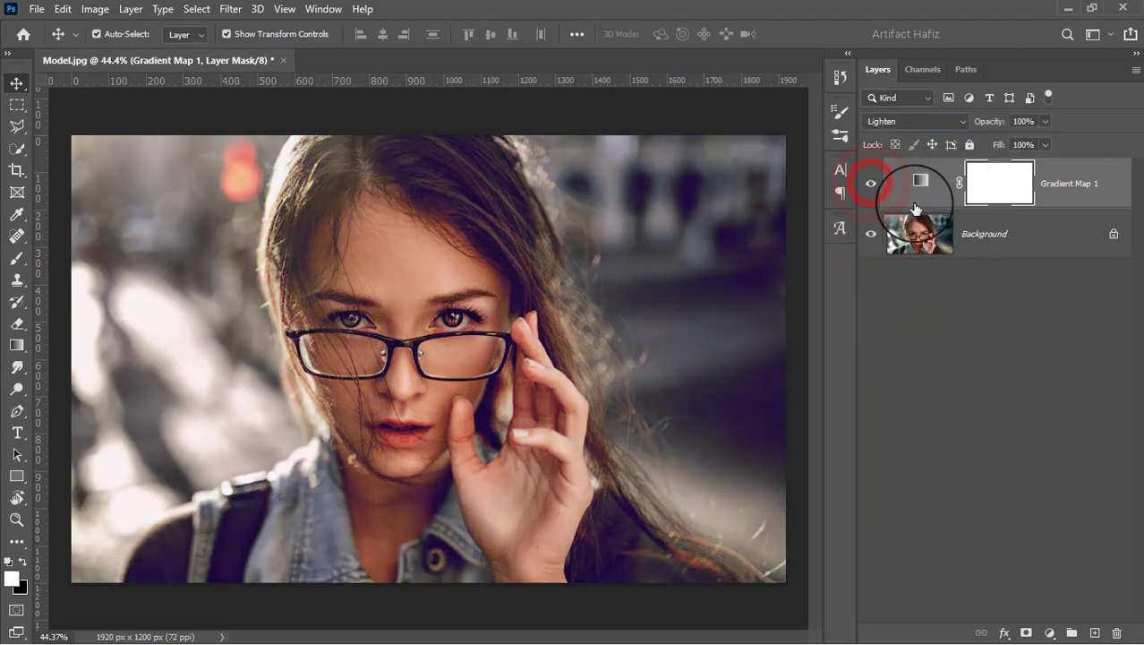
# Add a Brightness/Contrast adjustment layer above the Gradient Map with Brightness lowered to -43.
pyautogui.click(1049, 632)
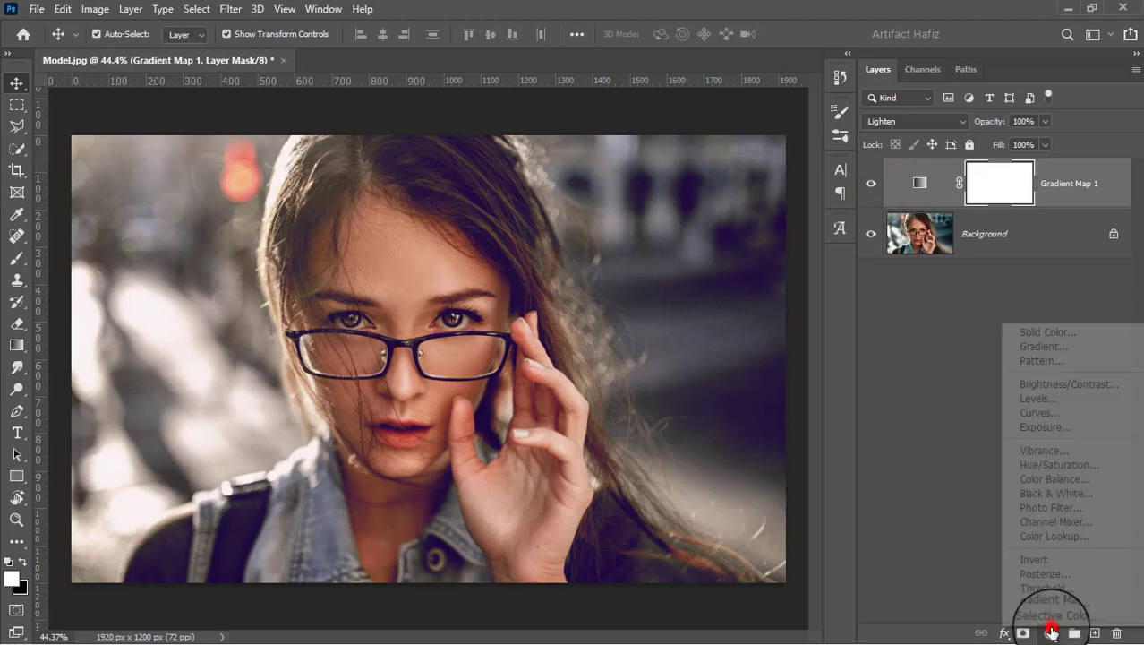
pyautogui.click(1029, 384)
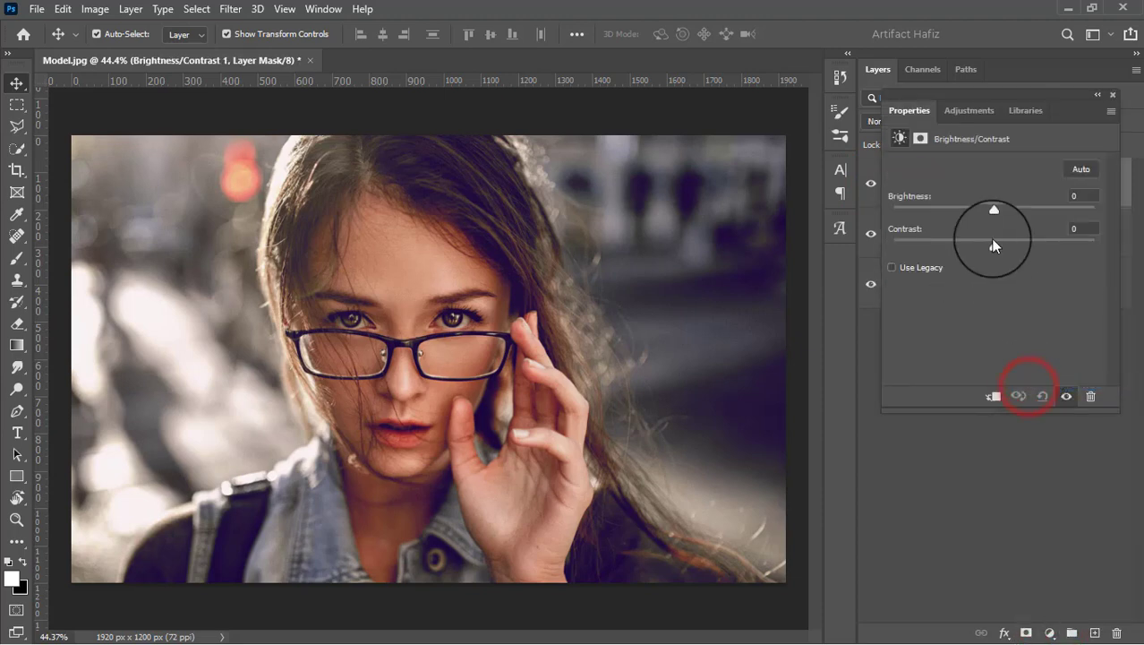
pyautogui.moveTo(992, 212); pyautogui.dragTo(964, 216)
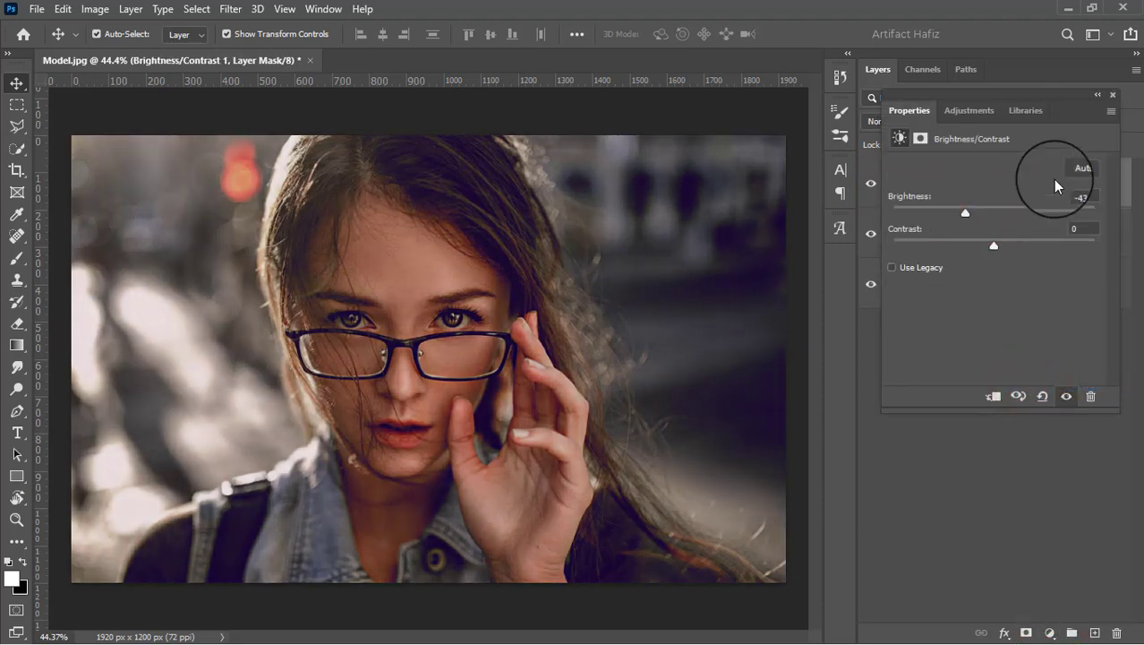
pyautogui.click(1112, 94)
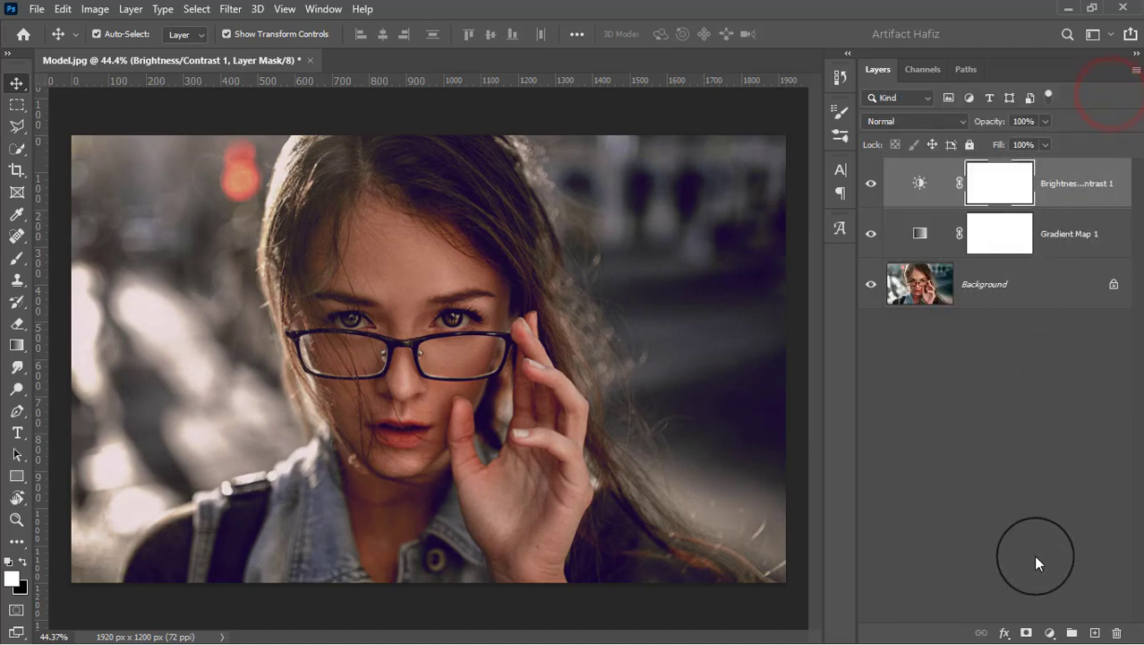
# Add a Vibrance adjustment layer at the top of the stack with Vibrance reduced to -29.
pyautogui.click(1050, 631)
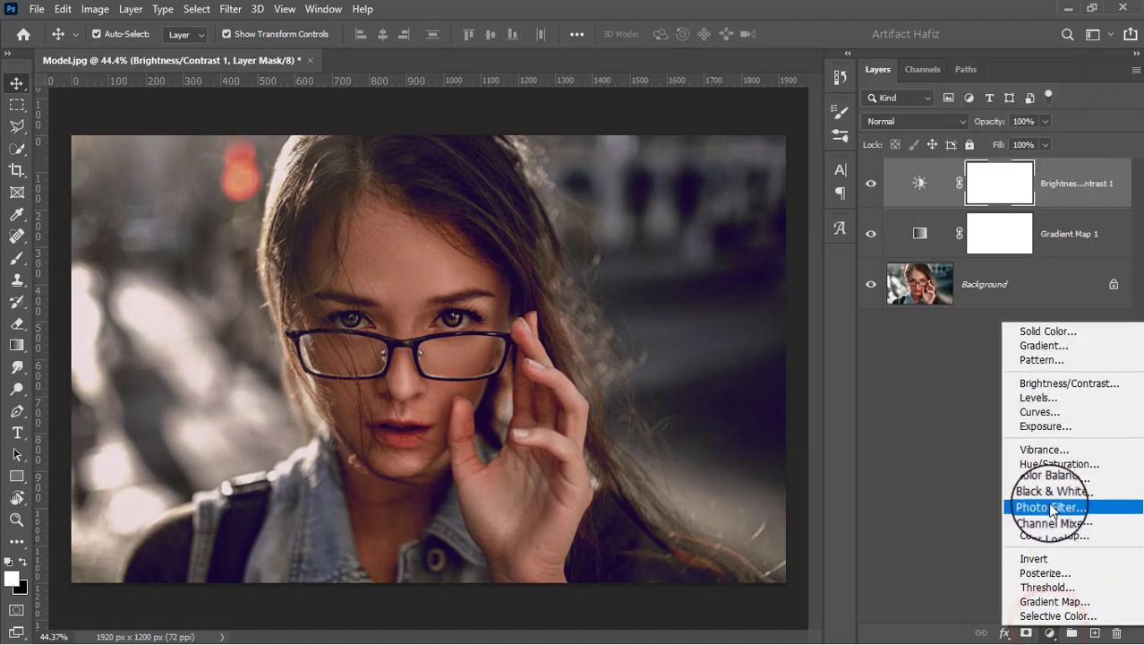
pyautogui.click(1046, 455)
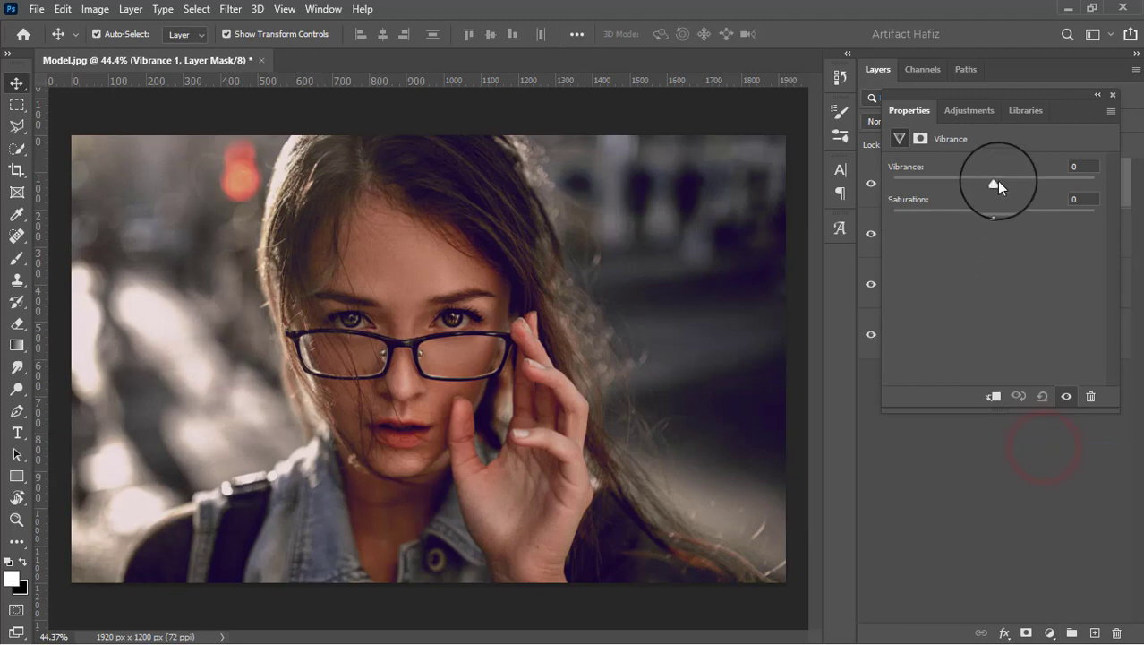
pyautogui.moveTo(994, 182); pyautogui.dragTo(964, 191)
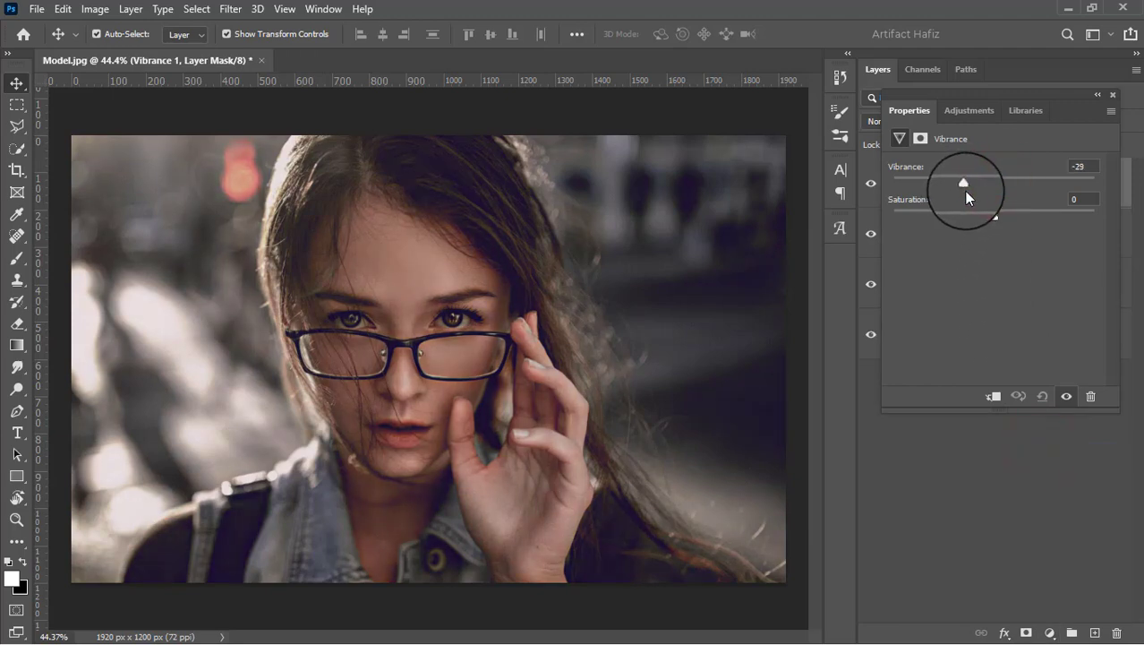
pyautogui.click(1113, 94)
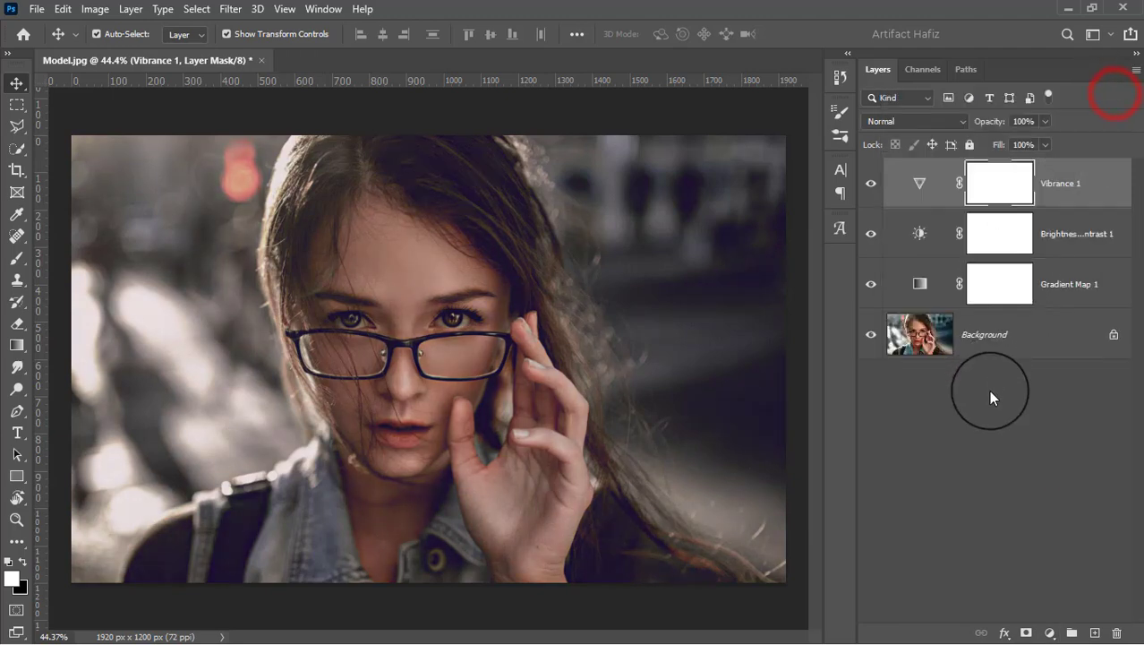
# Add a Curves adjustment layer, anchor the shadows with a point on the RGB curve and raise a second point in the highlights.
pyautogui.click(1050, 632)
pyautogui.click(1048, 419)
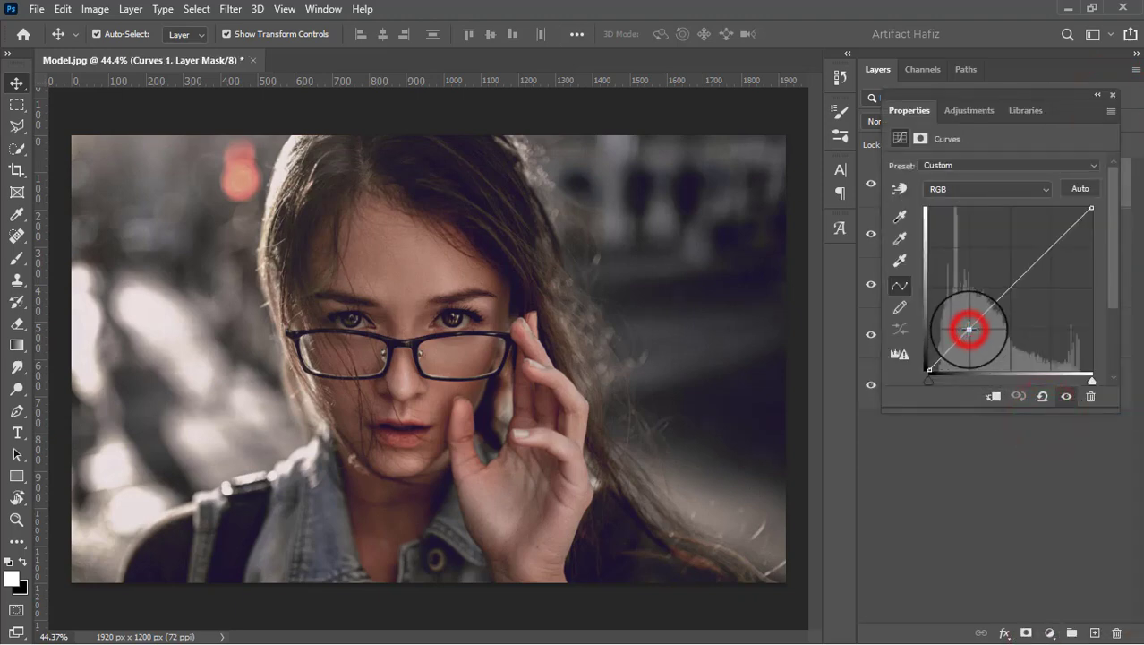
pyautogui.click(969, 329)
pyautogui.moveTo(1052, 245); pyautogui.dragTo(1043, 229)
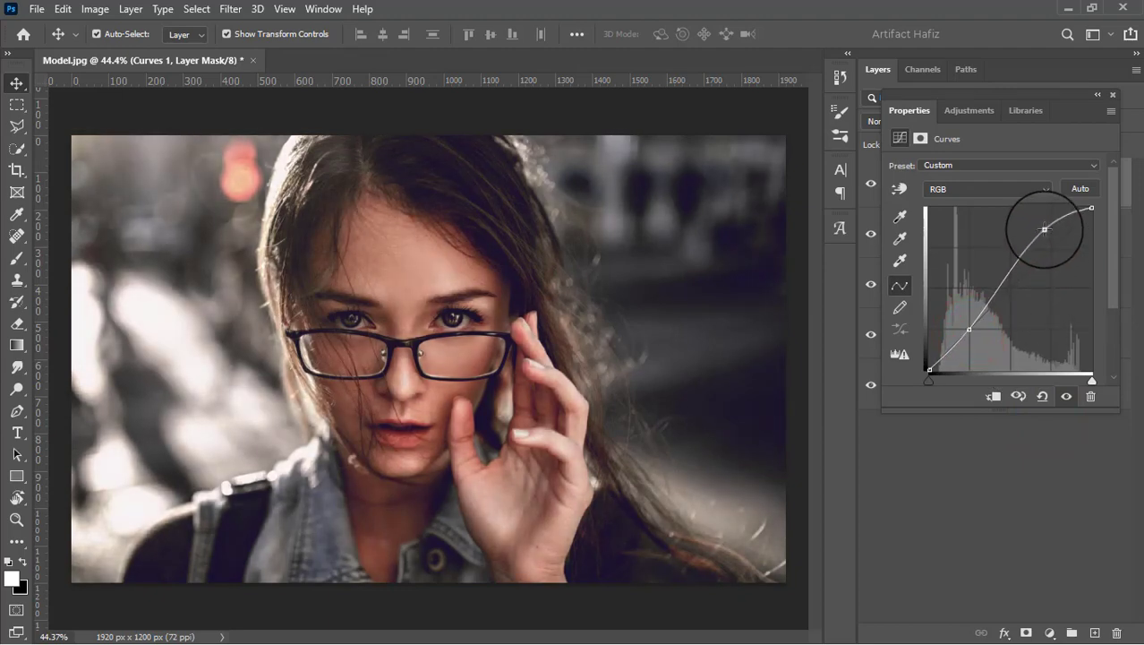
pyautogui.click(1111, 94)
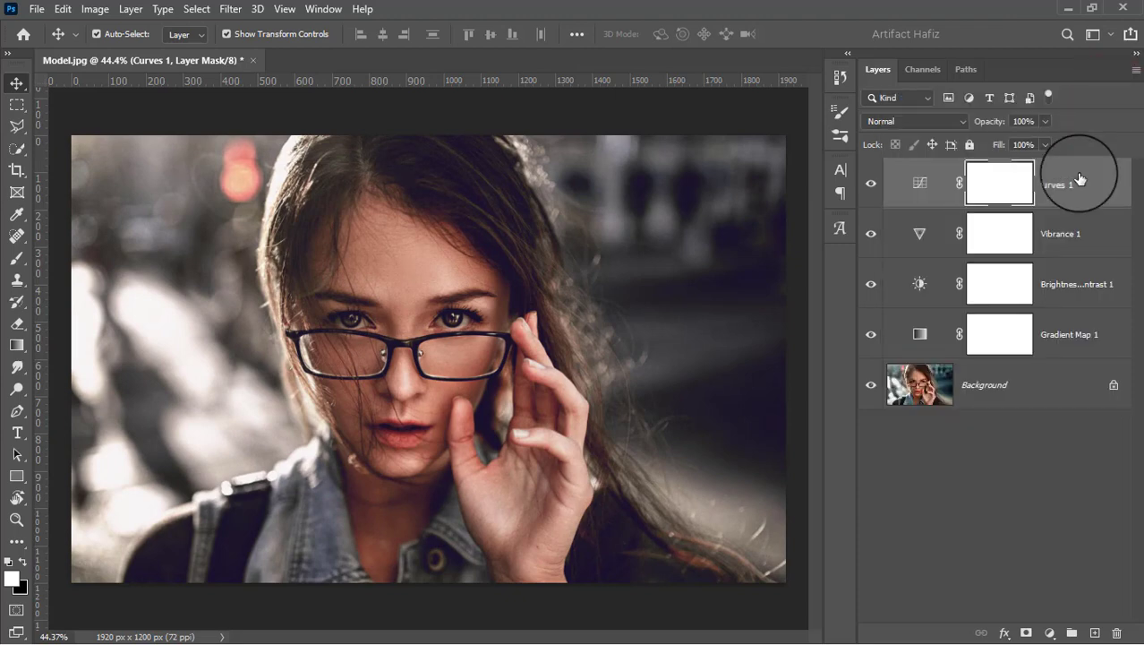
# Stamp all visible layers into a new top layer and convert it for Smart Filters.
pyautogui.hotkey('ctrl', 'alt', 'shift', 'e')
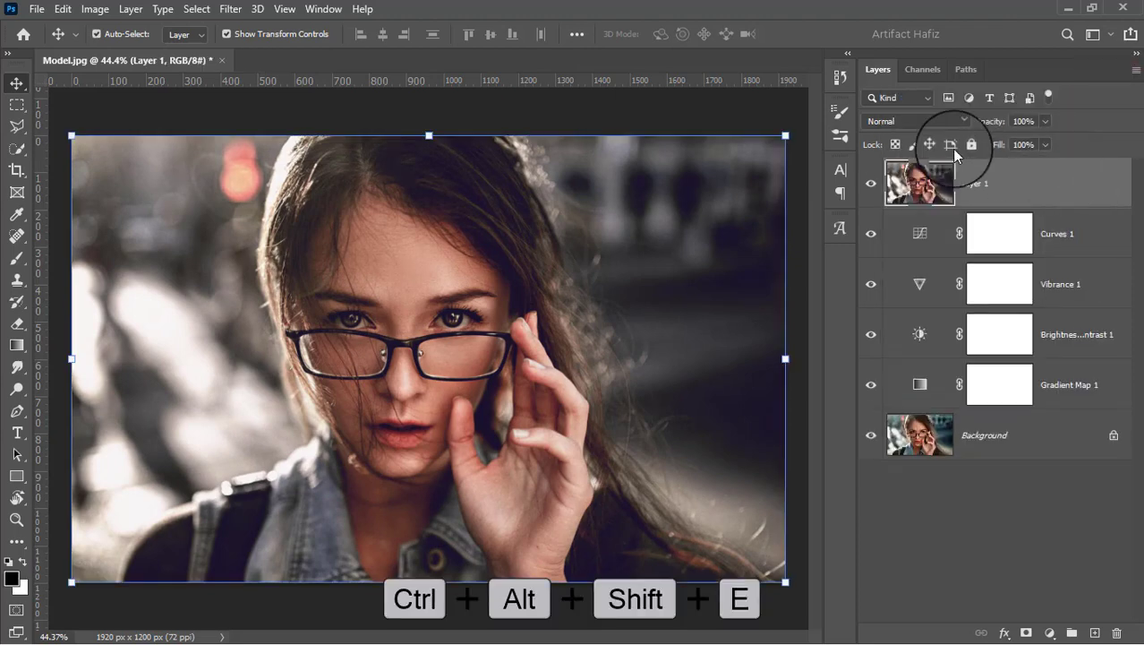
pyautogui.click(230, 10)
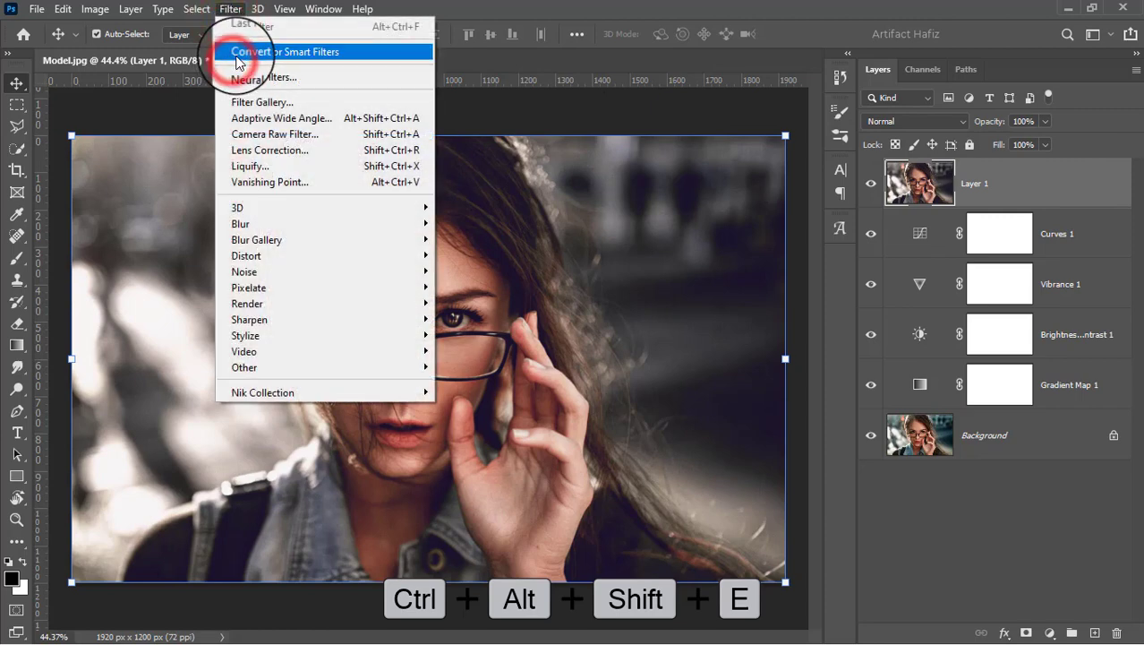
pyautogui.click(231, 52)
# Open the Camera Raw Filter on the merged layer and set Exposure -0.25, Contrast +2, Highlights +7, Shadows +30, Whites +30 and Blacks +22.
pyautogui.click(228, 9)
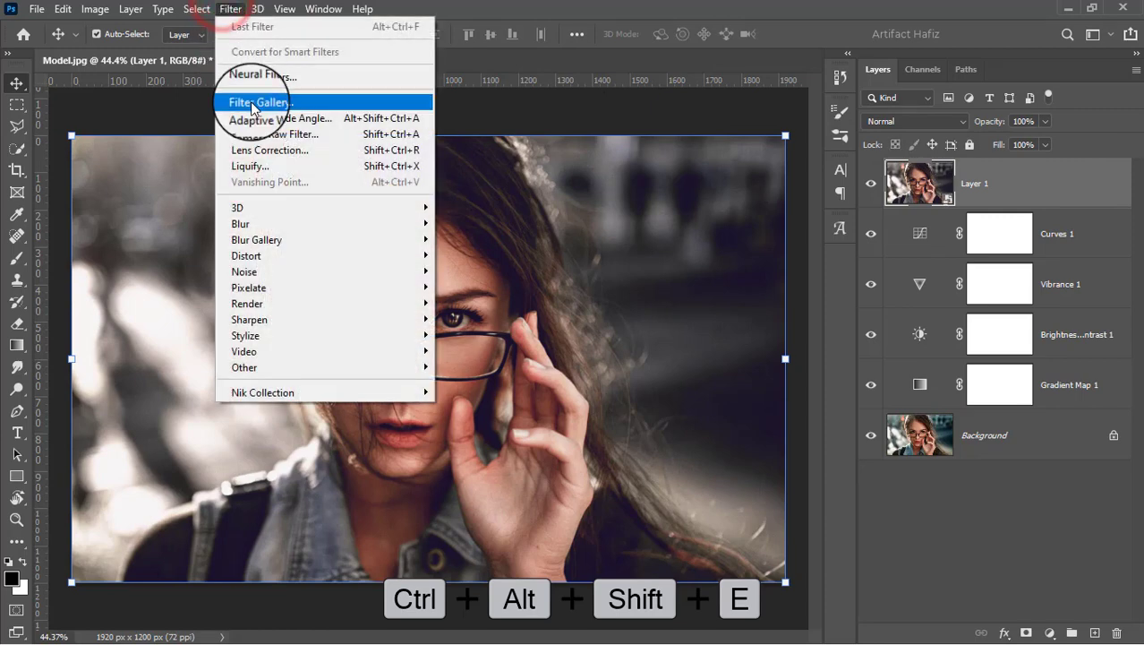
pyautogui.click(260, 134)
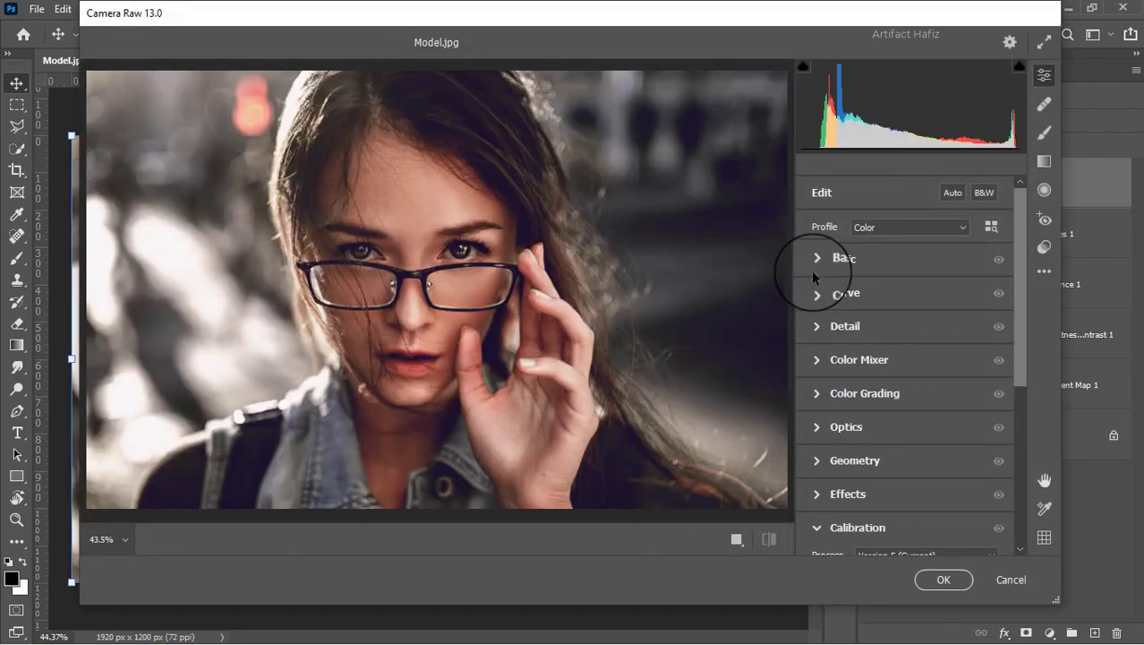
pyautogui.click(815, 261)
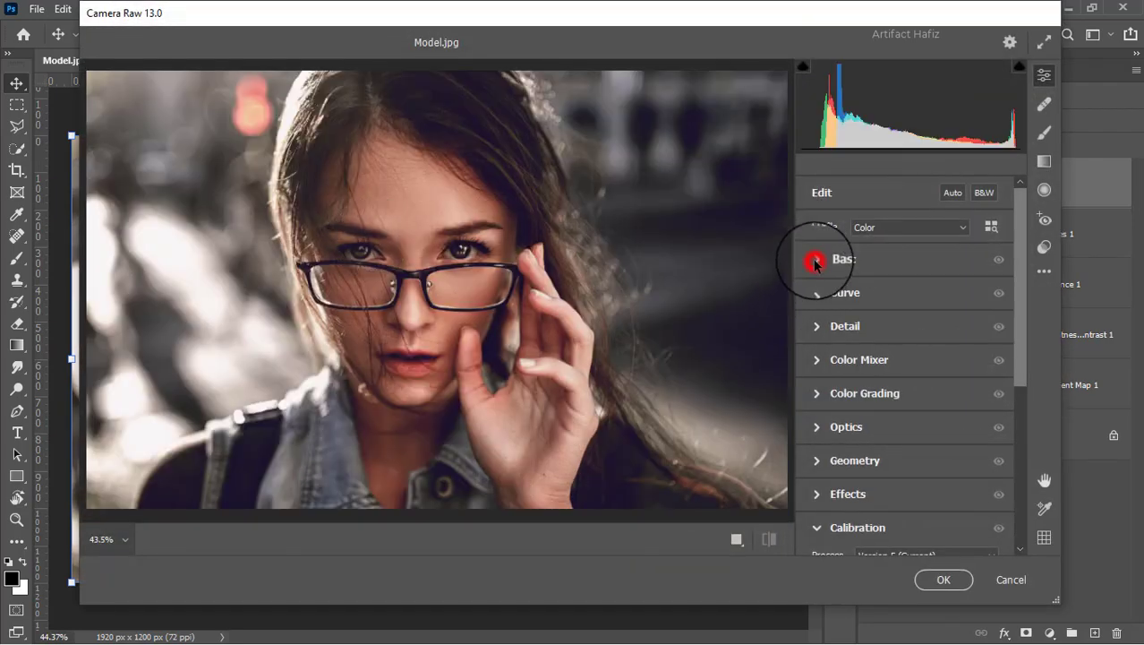
pyautogui.moveTo(905, 321); pyautogui.dragTo(900, 324)
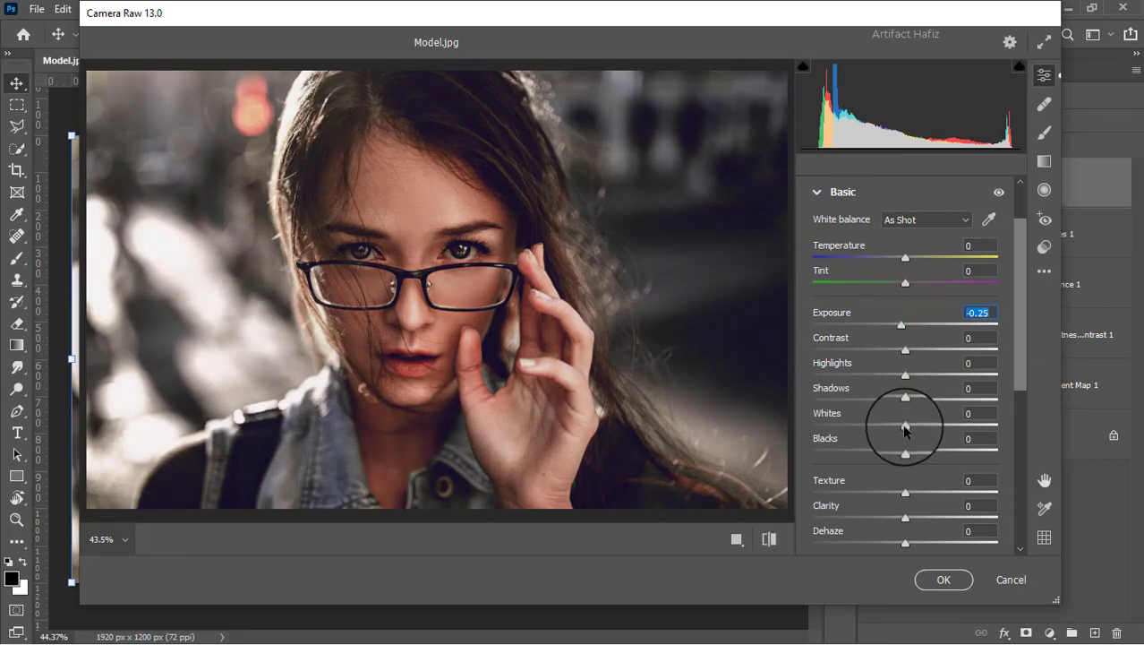
pyautogui.moveTo(904, 424); pyautogui.dragTo(927, 386)
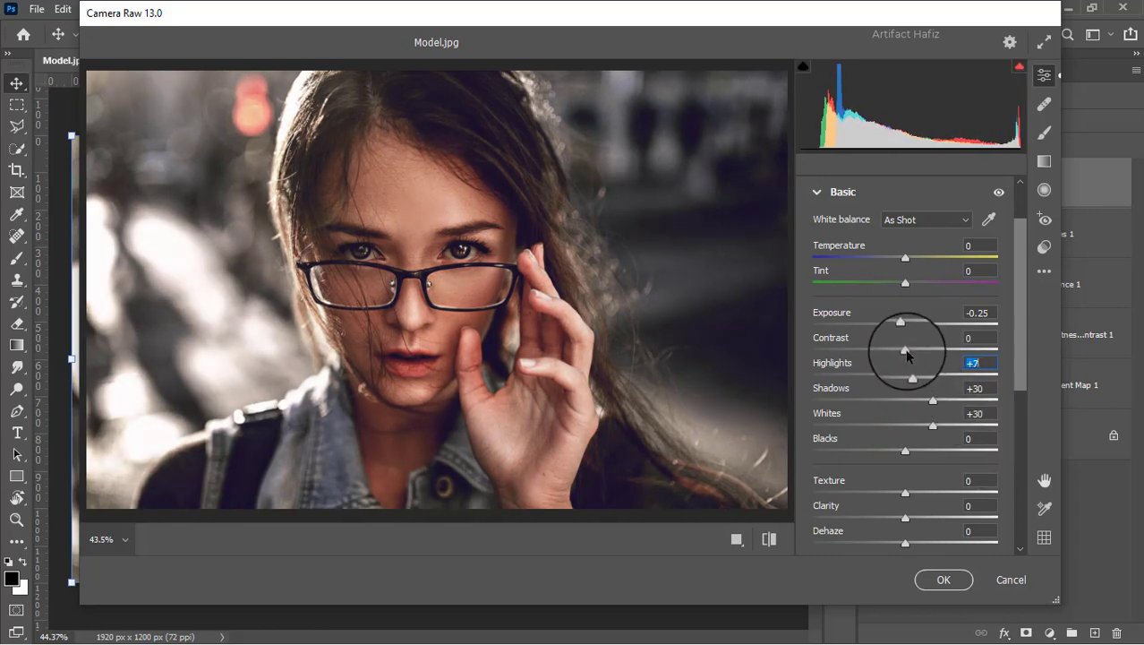
pyautogui.moveTo(906, 347)
pyautogui.mouseDown()
pyautogui.moveTo(896, 360)
pyautogui.moveTo(907, 364)
pyautogui.mouseUp()
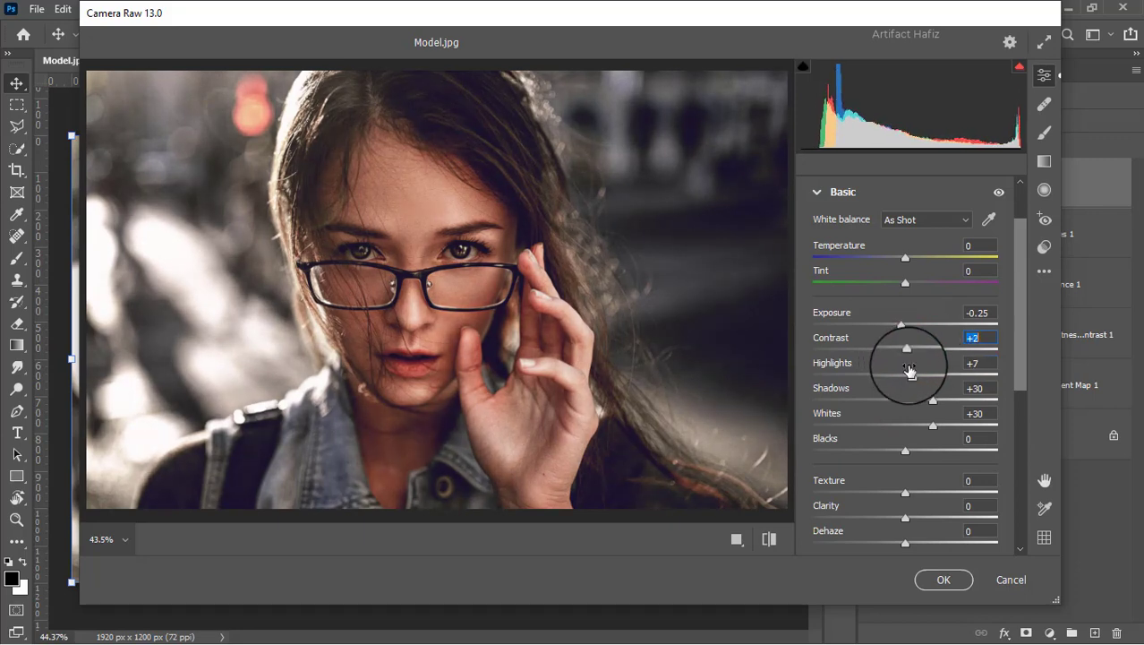
pyautogui.scroll(-1, 909, 371)
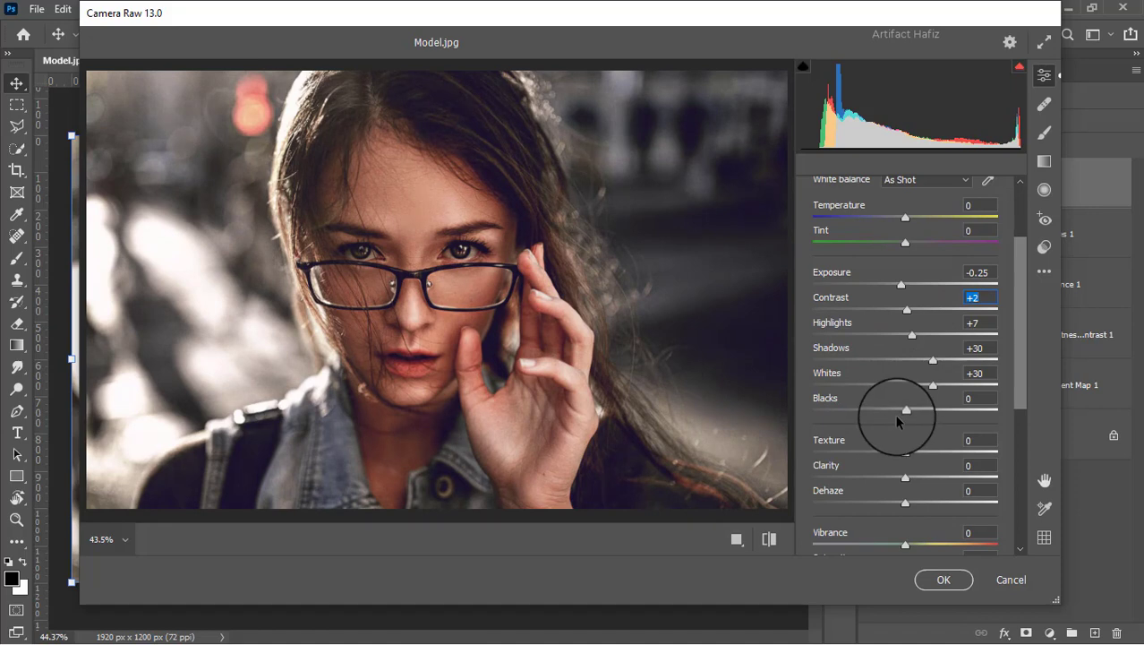
pyautogui.moveTo(906, 410)
pyautogui.mouseDown()
pyautogui.moveTo(927, 410)
pyautogui.moveTo(895, 412)
pyautogui.moveTo(926, 413)
pyautogui.mouseUp()
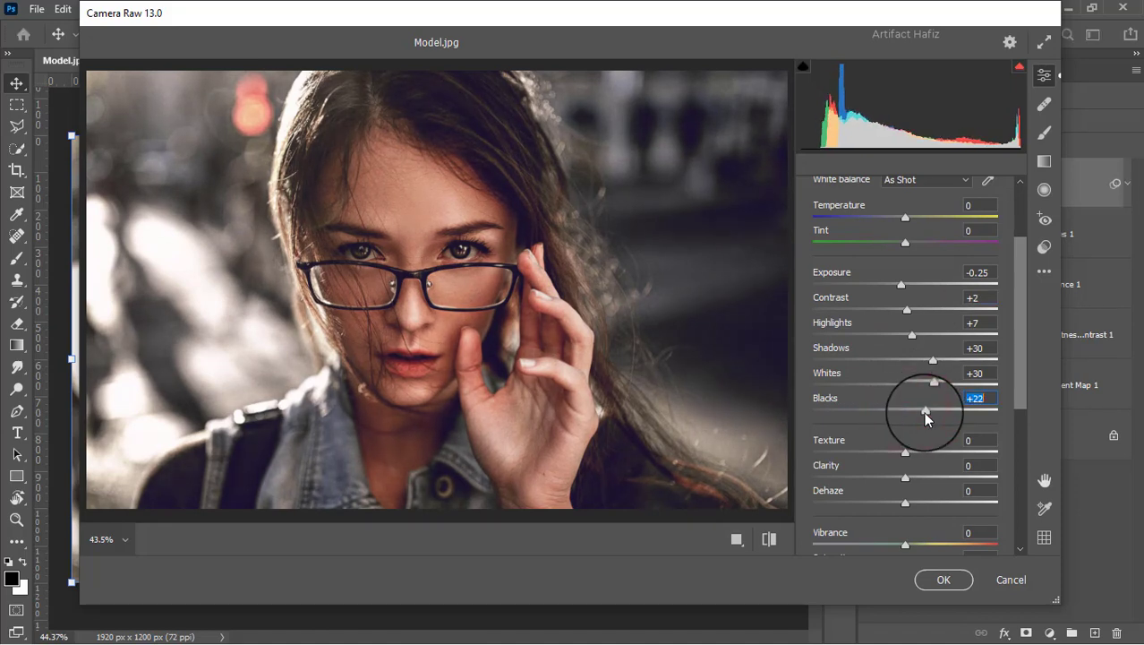
# Set Texture to -2, Clarity to +2 and Dehaze to -2 in the Camera Raw basic adjustments.
pyautogui.scroll(-2, 903, 381)
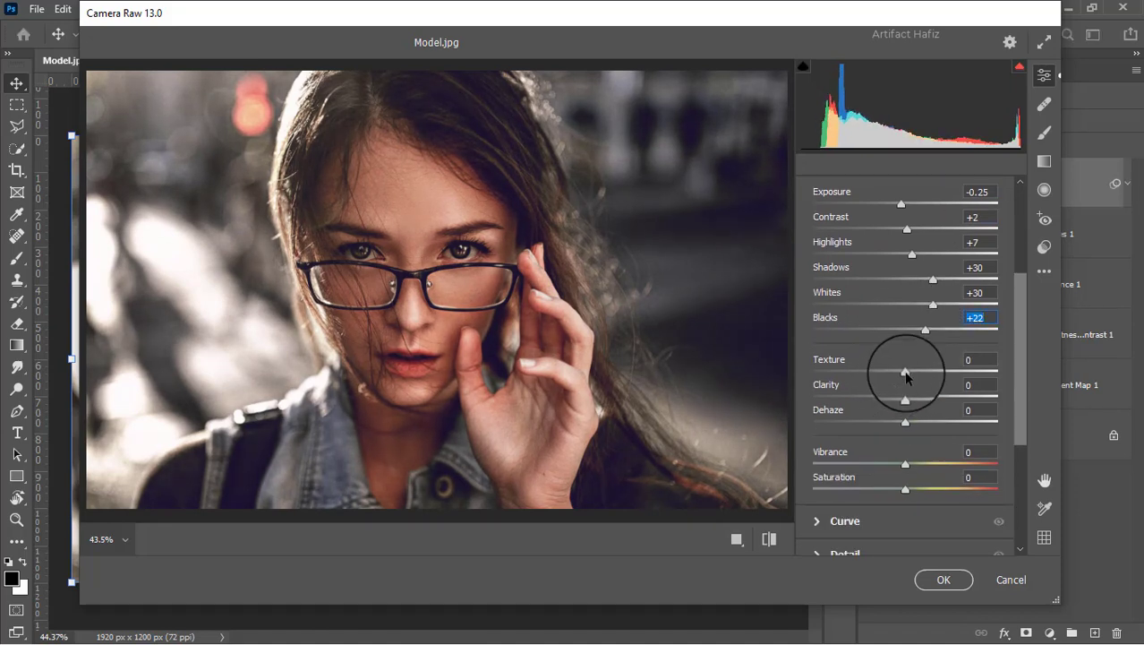
pyautogui.moveTo(906, 376)
pyautogui.mouseDown()
pyautogui.moveTo(884, 374)
pyautogui.moveTo(901, 382)
pyautogui.mouseUp()
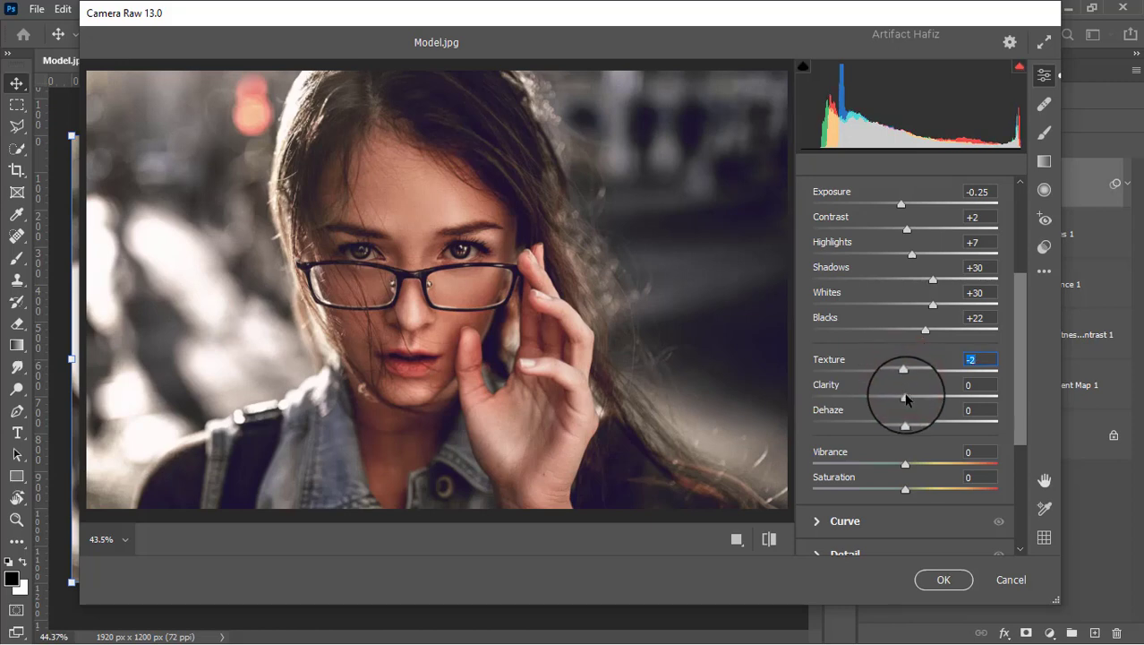
pyautogui.moveTo(905, 399); pyautogui.dragTo(914, 400)
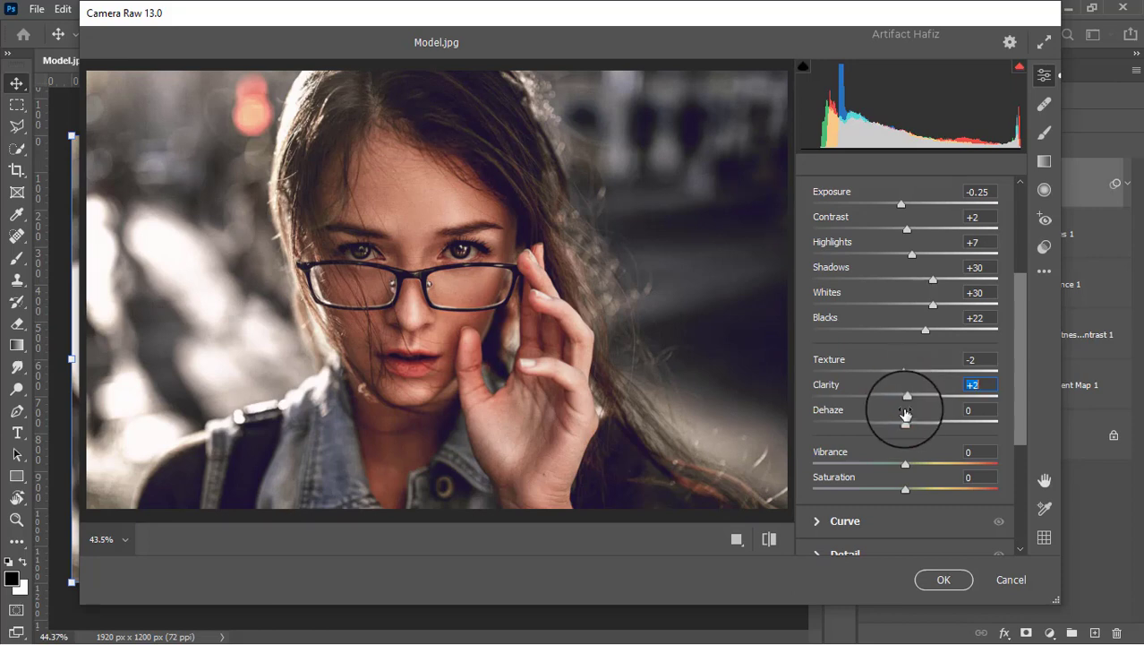
pyautogui.moveTo(927, 428); pyautogui.dragTo(904, 429)
# Lift the black point of the blue channel's point curve to Output 3 at Input 0.
pyautogui.scroll(-4, 904, 433)
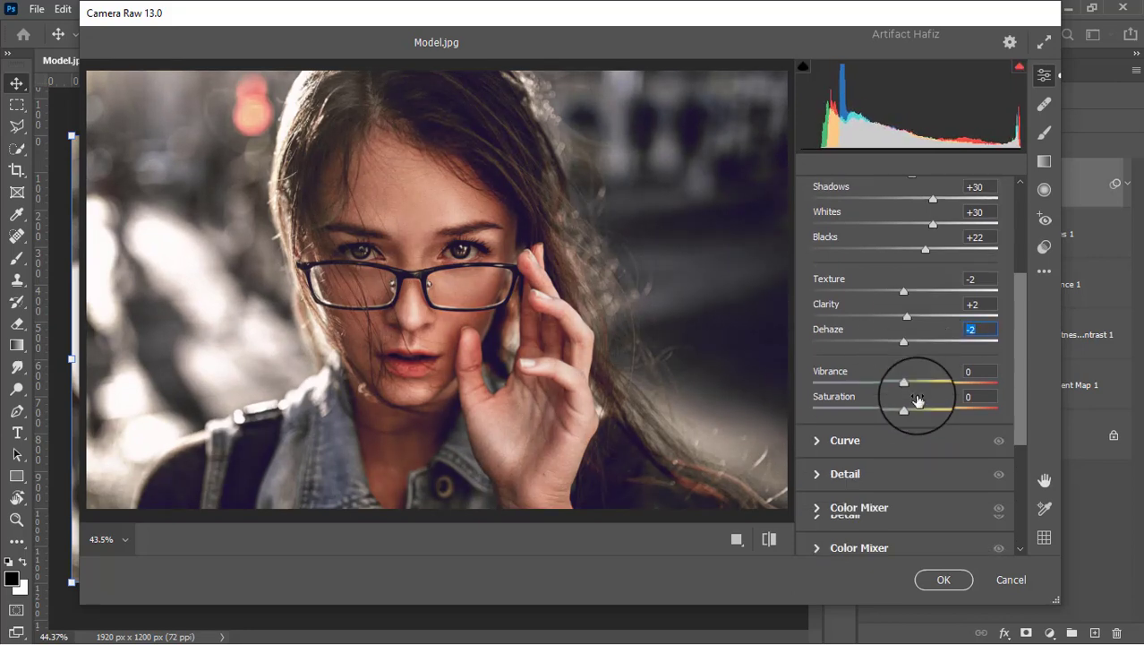
pyautogui.click(815, 360)
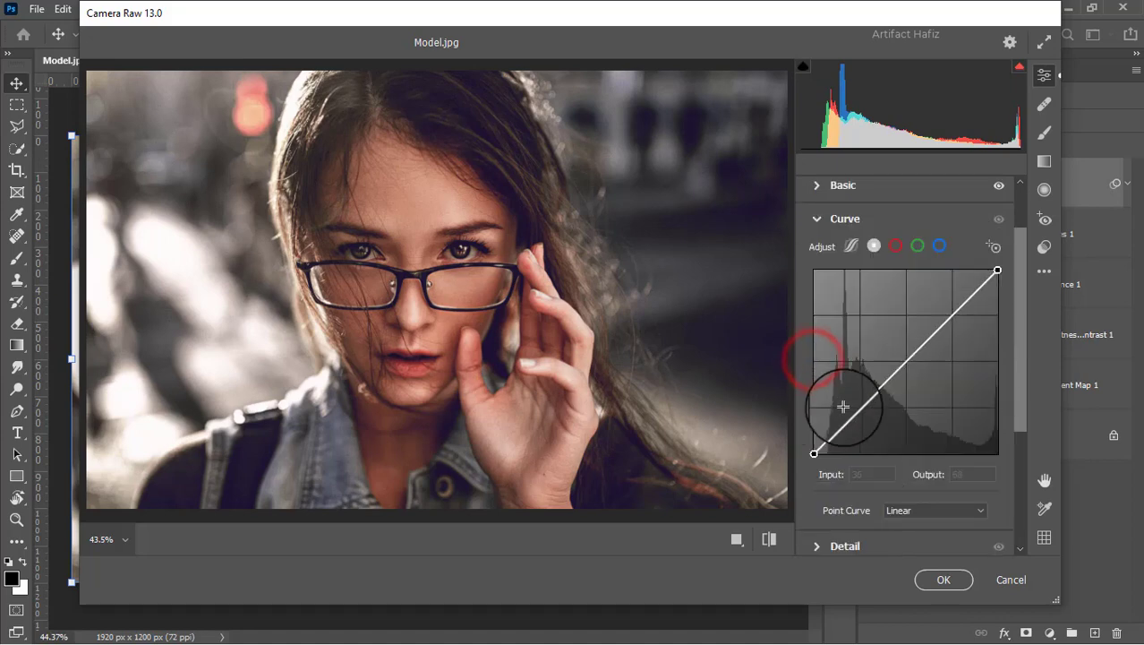
pyautogui.click(939, 246)
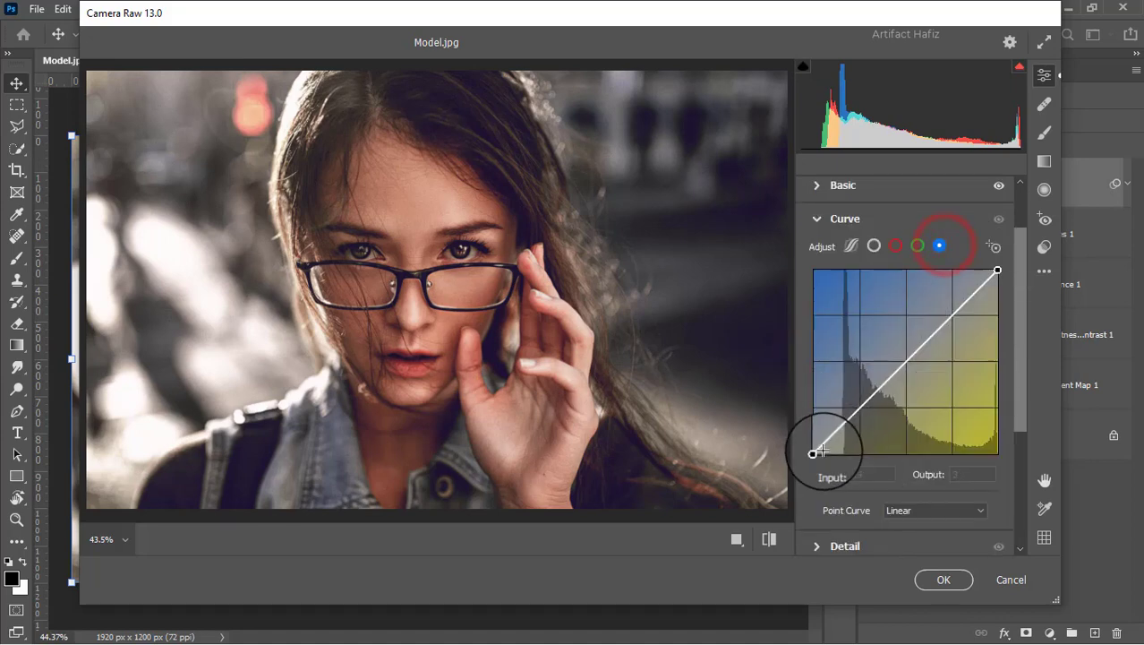
pyautogui.moveTo(814, 453)
pyautogui.mouseDown()
pyautogui.moveTo(826, 453)
pyautogui.moveTo(792, 449)
pyautogui.mouseUp()
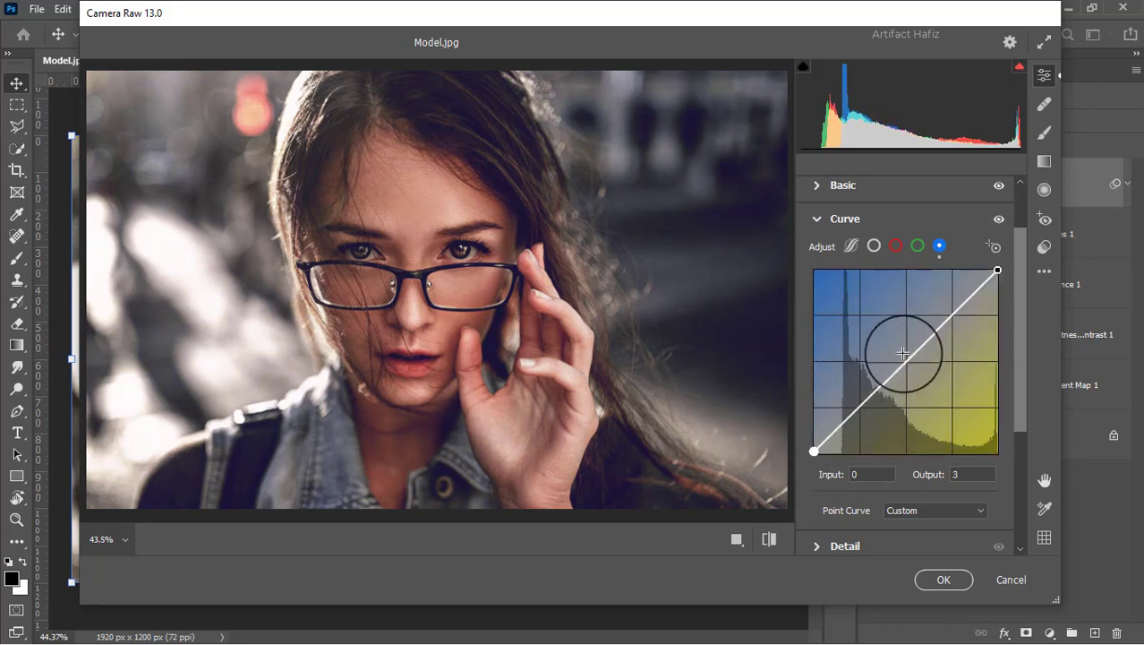
pyautogui.click(970, 472)
# Set the Detail adjustments to Sharpening 15 and Noise Reduction 6.
pyautogui.scroll(-4, 907, 348)
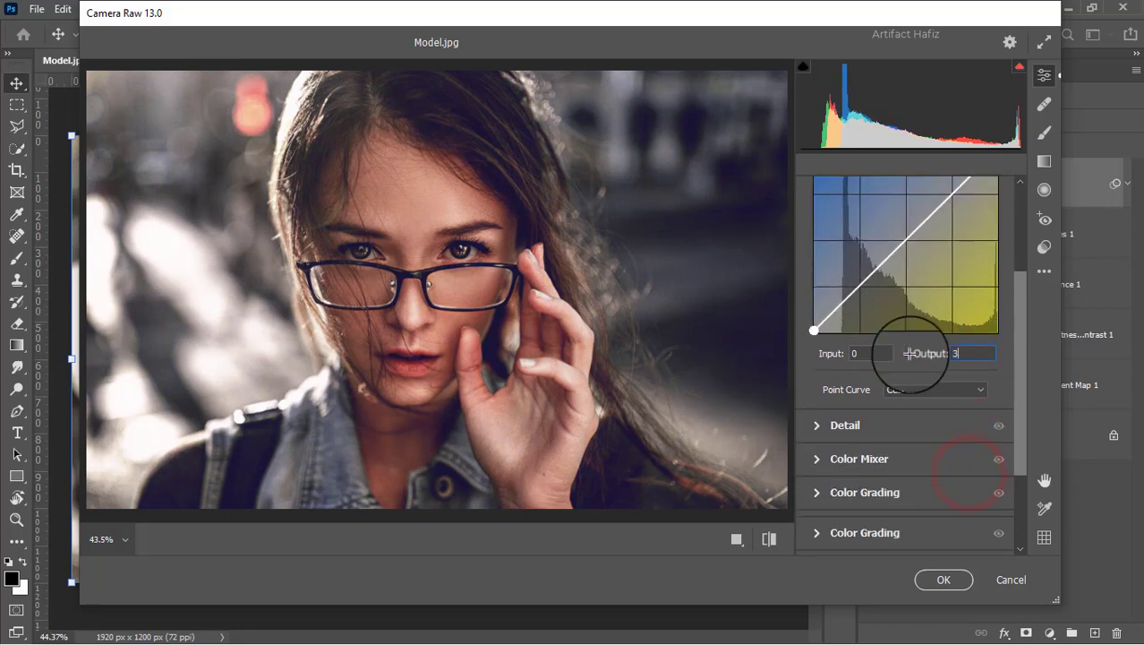
pyautogui.click(817, 385)
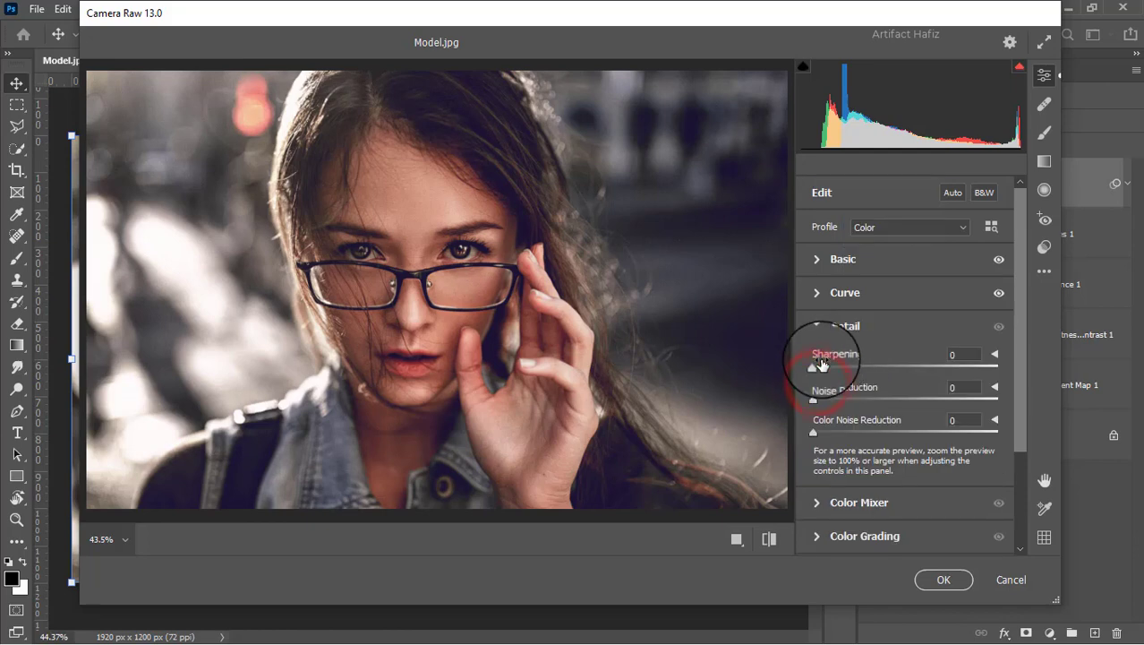
pyautogui.moveTo(816, 366); pyautogui.dragTo(821, 404)
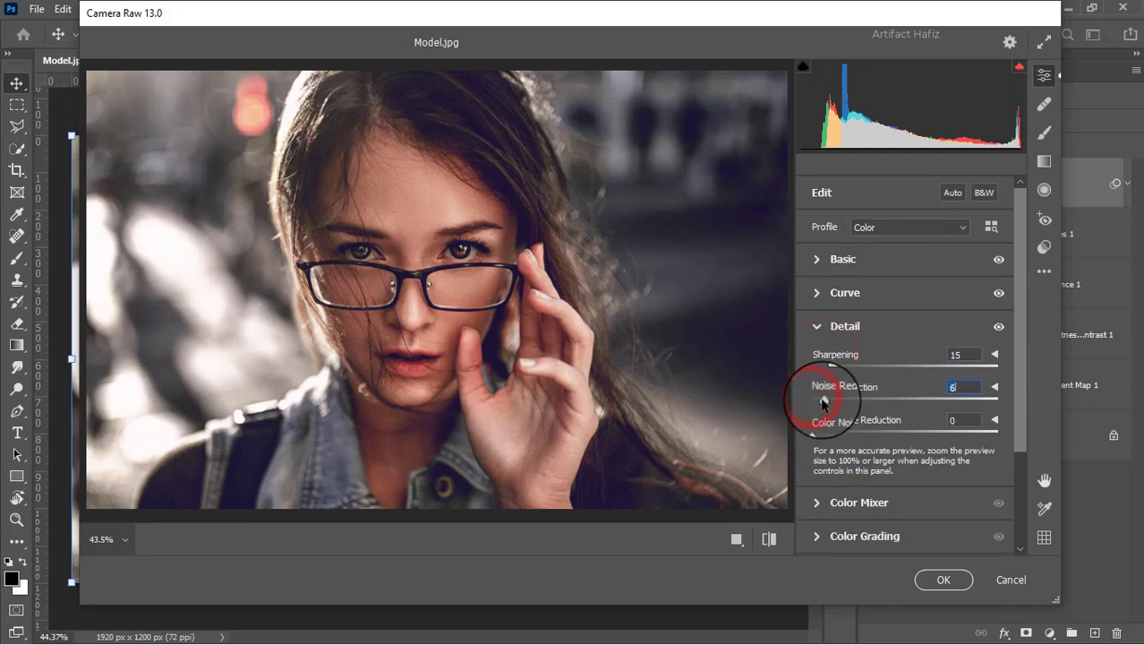
# Set the Color Mixer saturation to Reds +14, Oranges -28, Yellows -30, Greens -54, Aquas +11 and Blues +22.
pyautogui.scroll(-2, 824, 403)
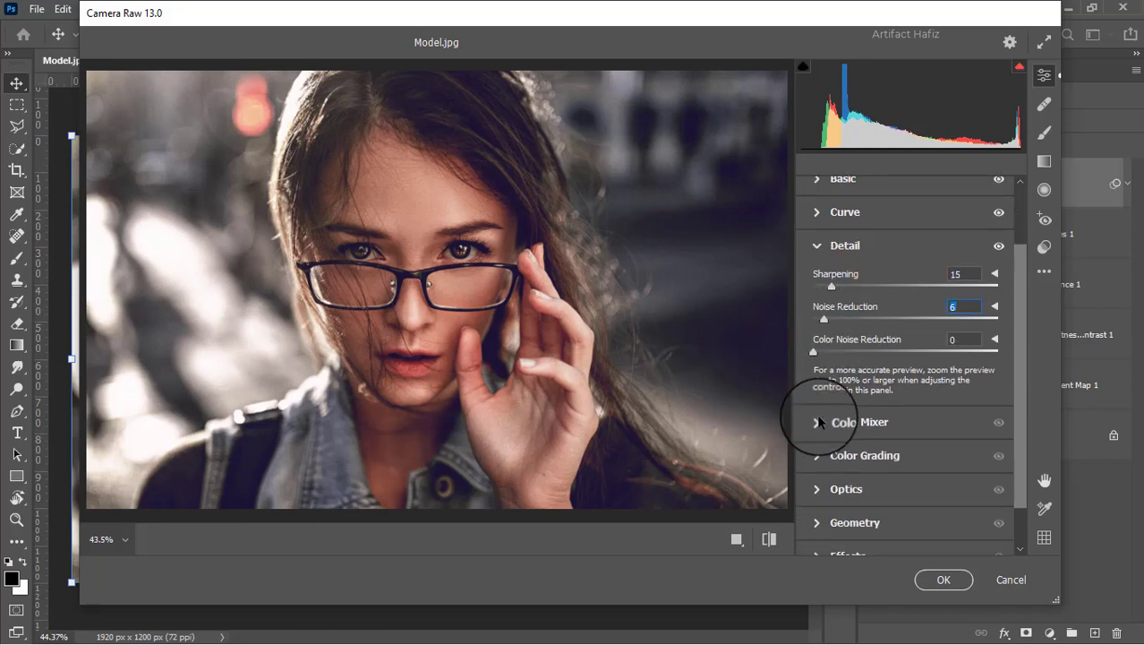
pyautogui.click(828, 419)
pyautogui.click(868, 283)
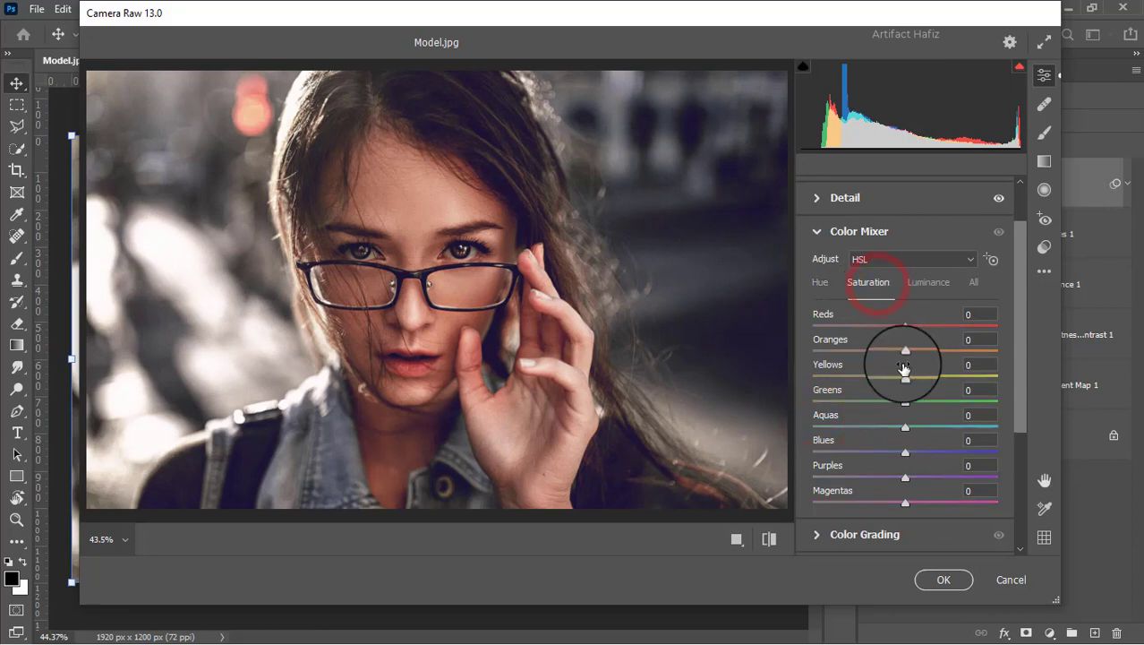
pyautogui.moveTo(904, 352); pyautogui.dragTo(881, 381)
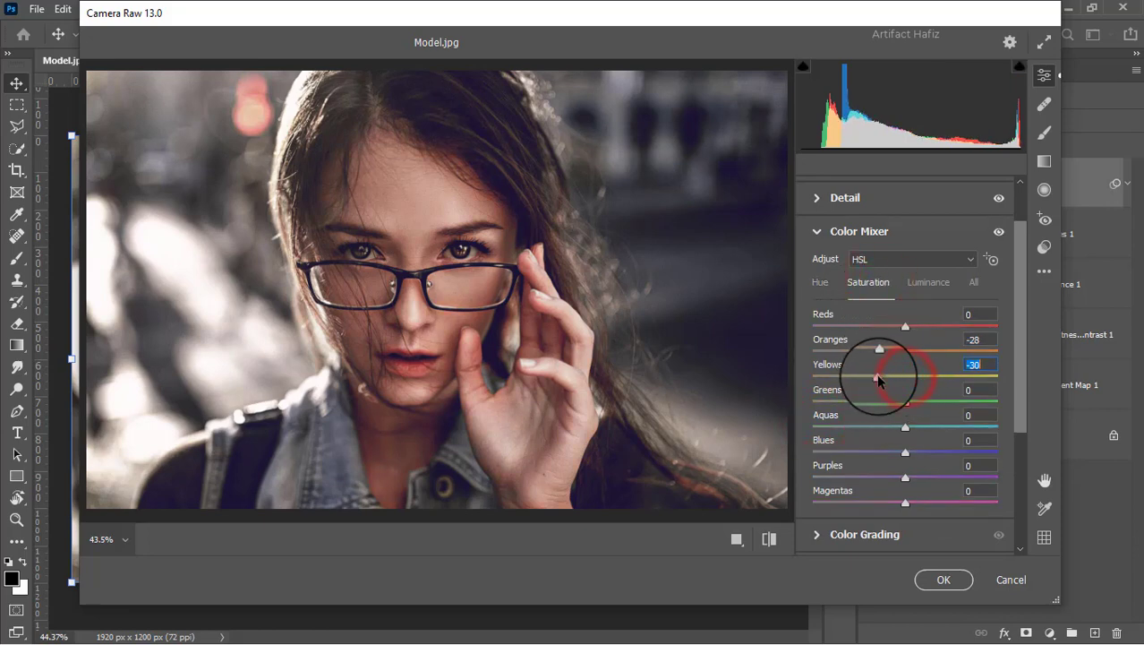
pyautogui.moveTo(904, 325); pyautogui.dragTo(931, 331)
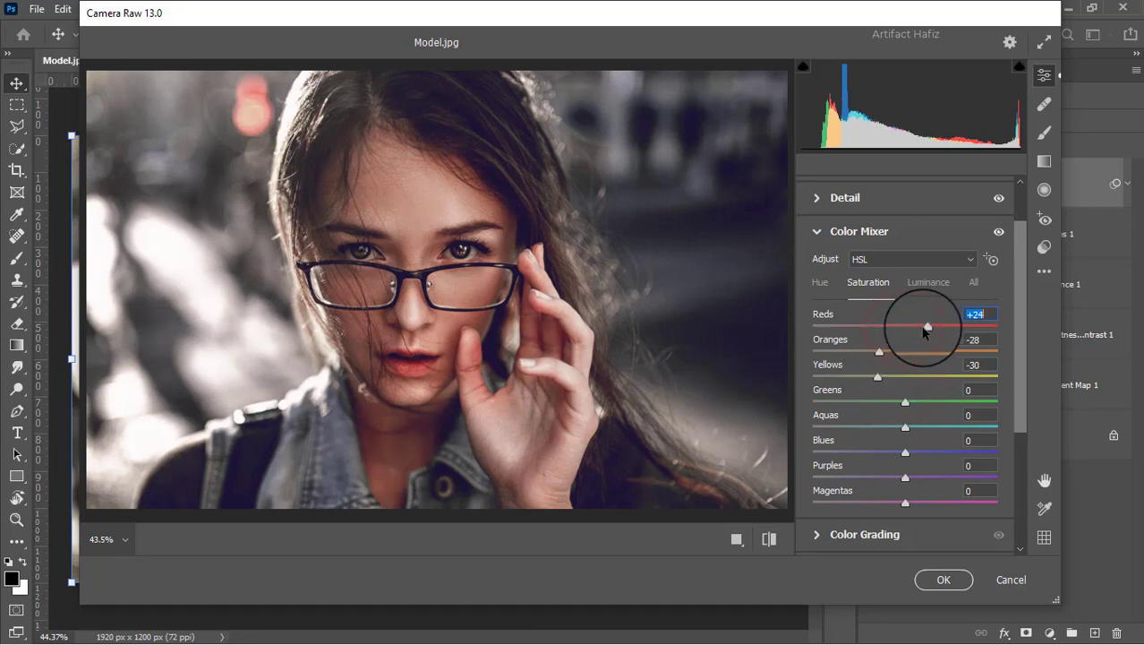
pyautogui.moveTo(904, 402); pyautogui.dragTo(926, 451)
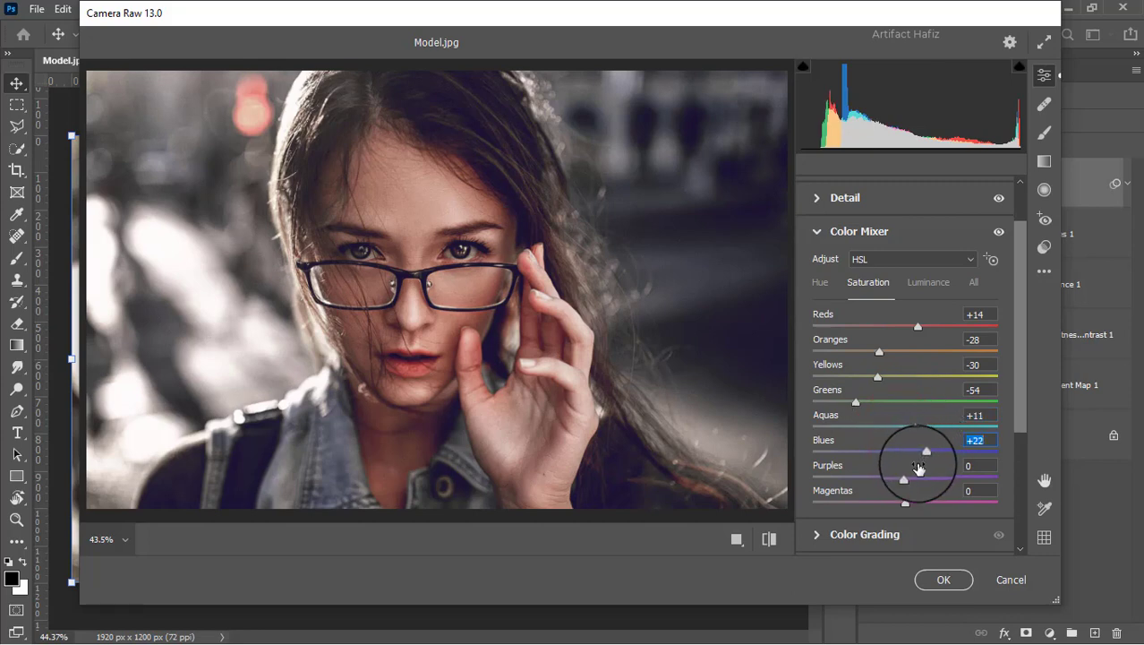
# Set the Color Mixer luminance to Reds +25, Oranges +15, Yellows +12, Greens +9, Aquas +15, Blues +20 and Purples +12.
pyautogui.click(915, 284)
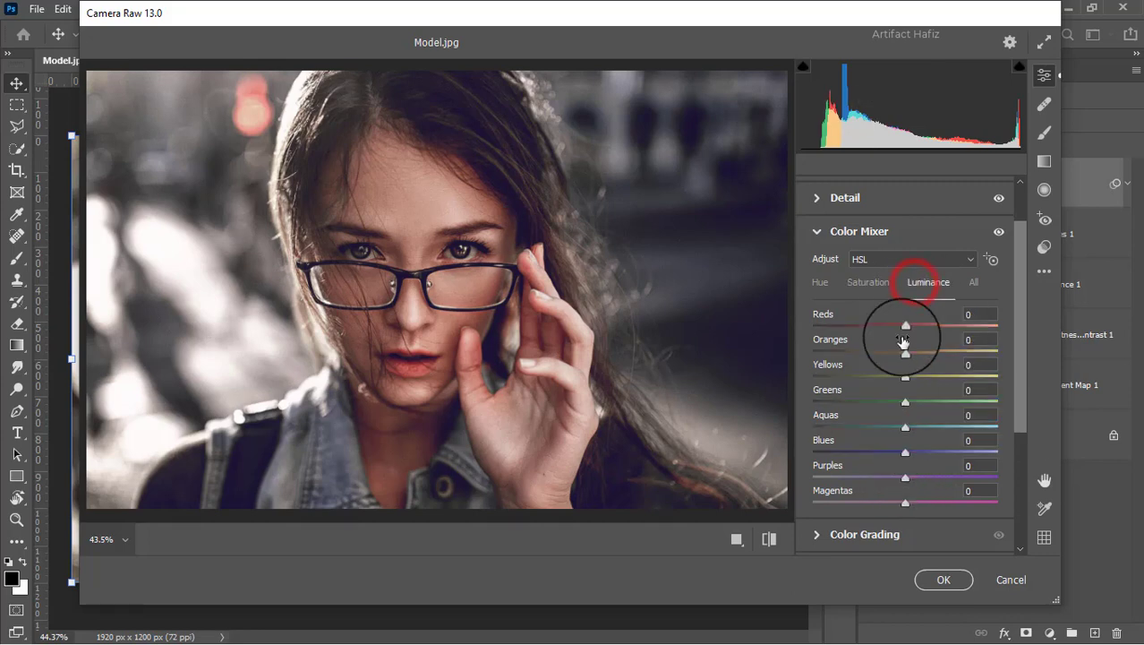
pyautogui.moveTo(905, 351); pyautogui.dragTo(927, 326)
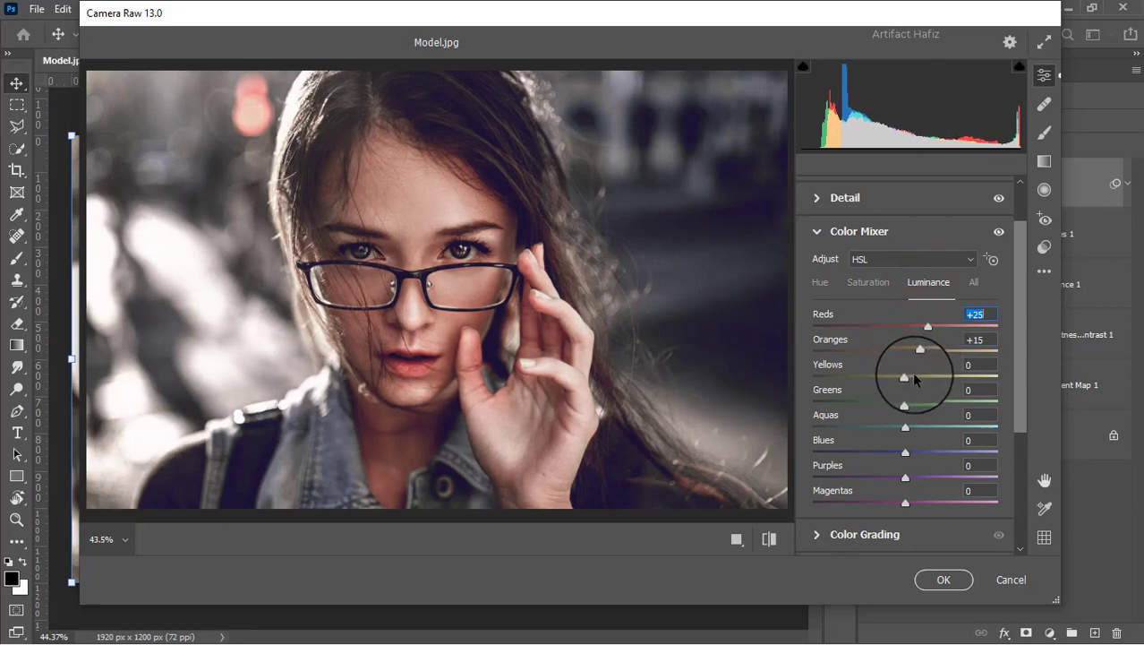
pyautogui.moveTo(908, 379); pyautogui.dragTo(919, 428)
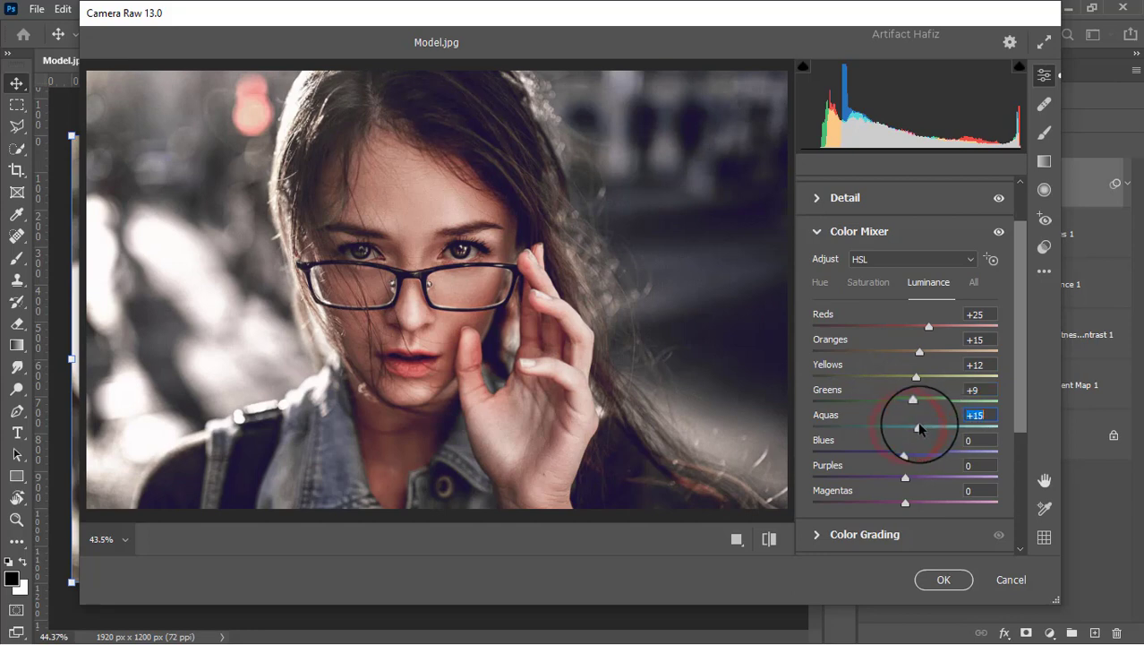
pyautogui.moveTo(905, 452); pyautogui.dragTo(916, 478)
# Shift the Color Mixer hue of Aquas to -47 and of Blues to -100.
pyautogui.click(814, 277)
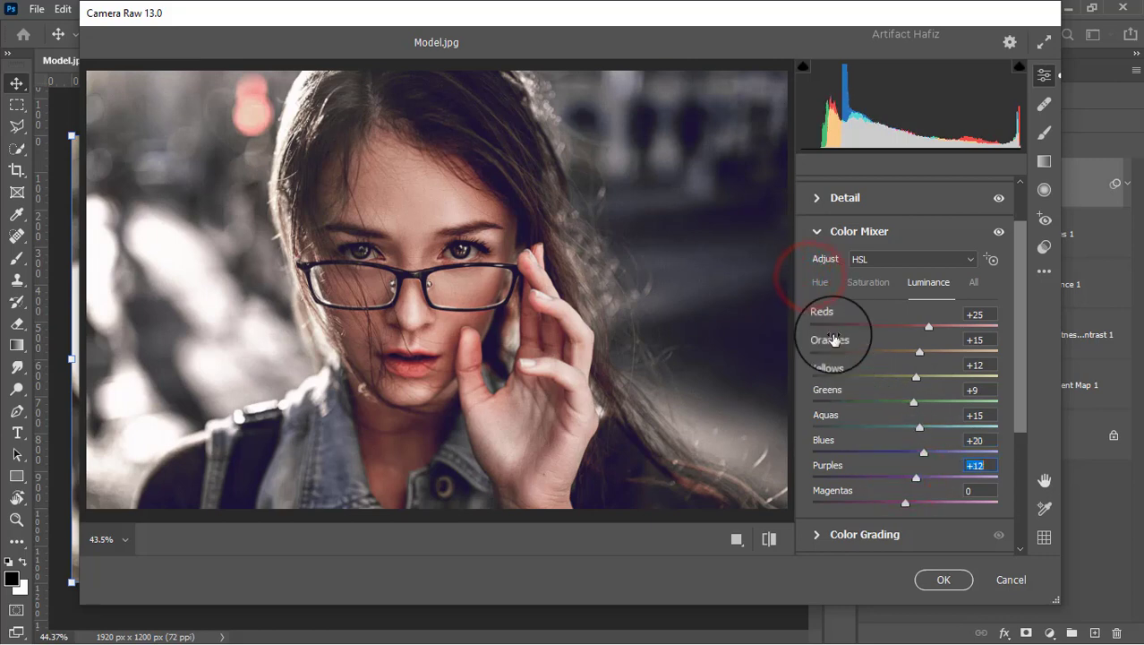
pyautogui.click(820, 283)
pyautogui.moveTo(908, 428); pyautogui.dragTo(794, 459)
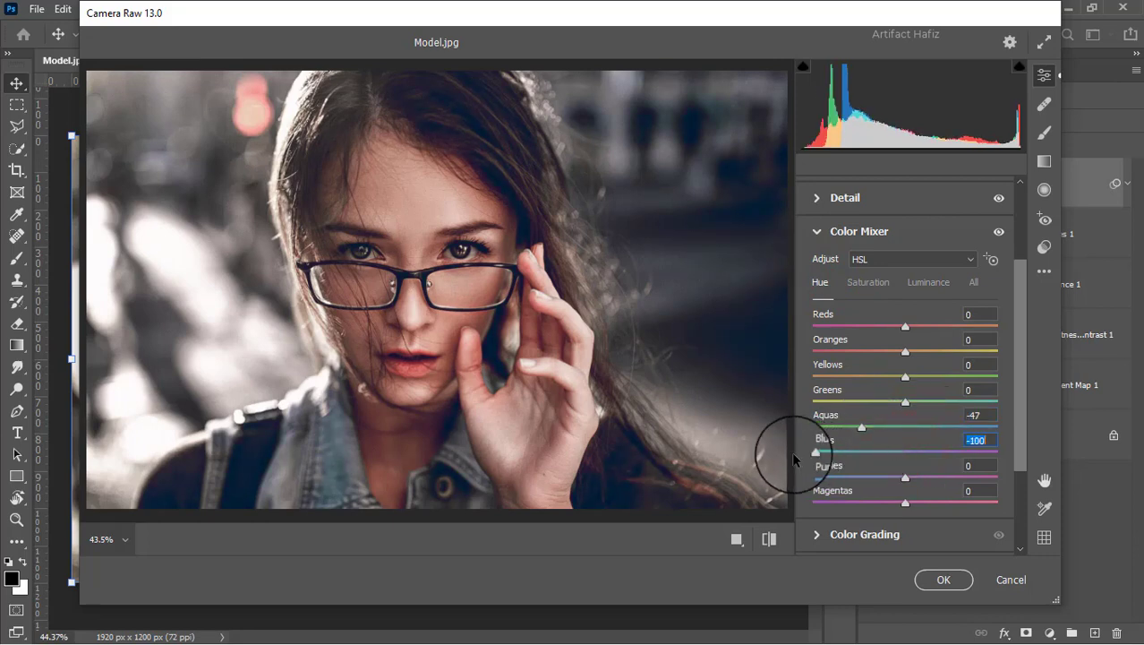
# Color grade the shadows with hue 210 and saturation 14, and the highlights with hue 69 and saturation 17.
pyautogui.scroll(-3, 833, 430)
pyautogui.click(816, 409)
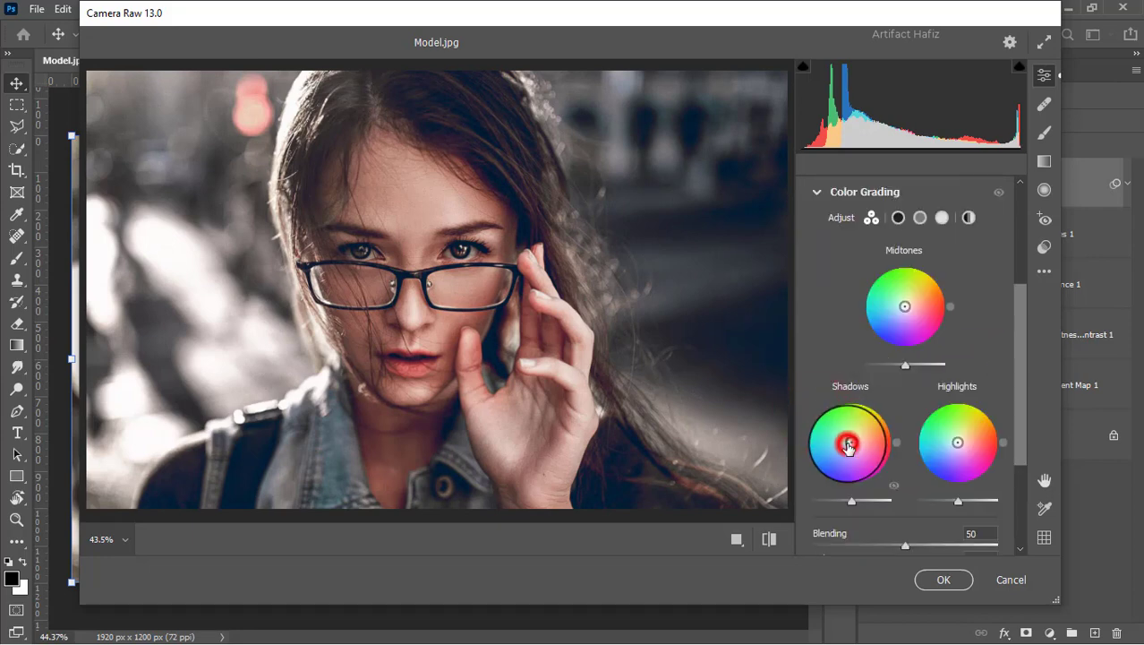
pyautogui.moveTo(848, 444); pyautogui.dragTo(810, 466)
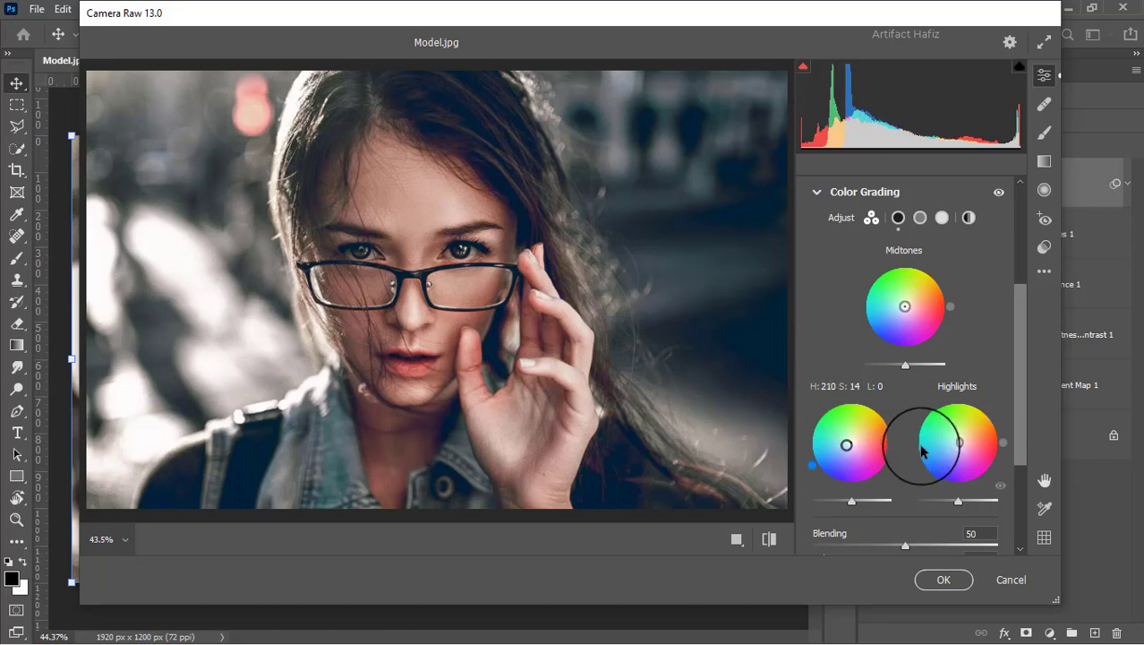
pyautogui.moveTo(960, 441); pyautogui.dragTo(959, 438)
pyautogui.moveTo(963, 440); pyautogui.dragTo(979, 396)
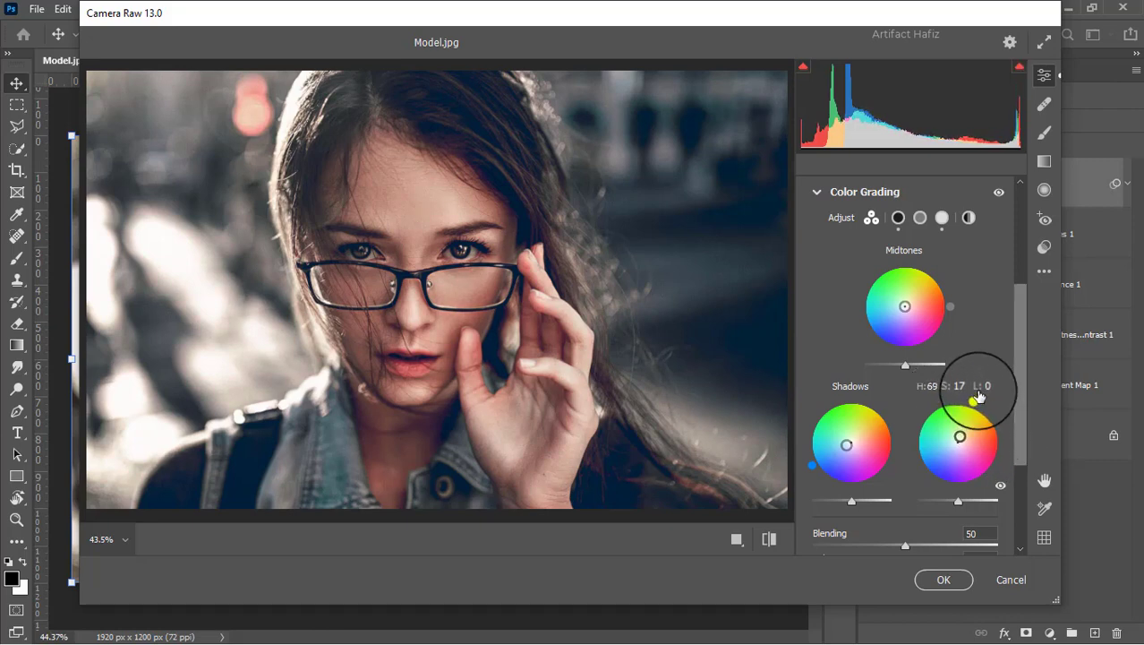
# Set the Calibration saturation to Red Primary -7, Green Primary +3 and Blue Primary +5, and apply the Camera Raw Filter.
pyautogui.scroll(-5, 962, 338)
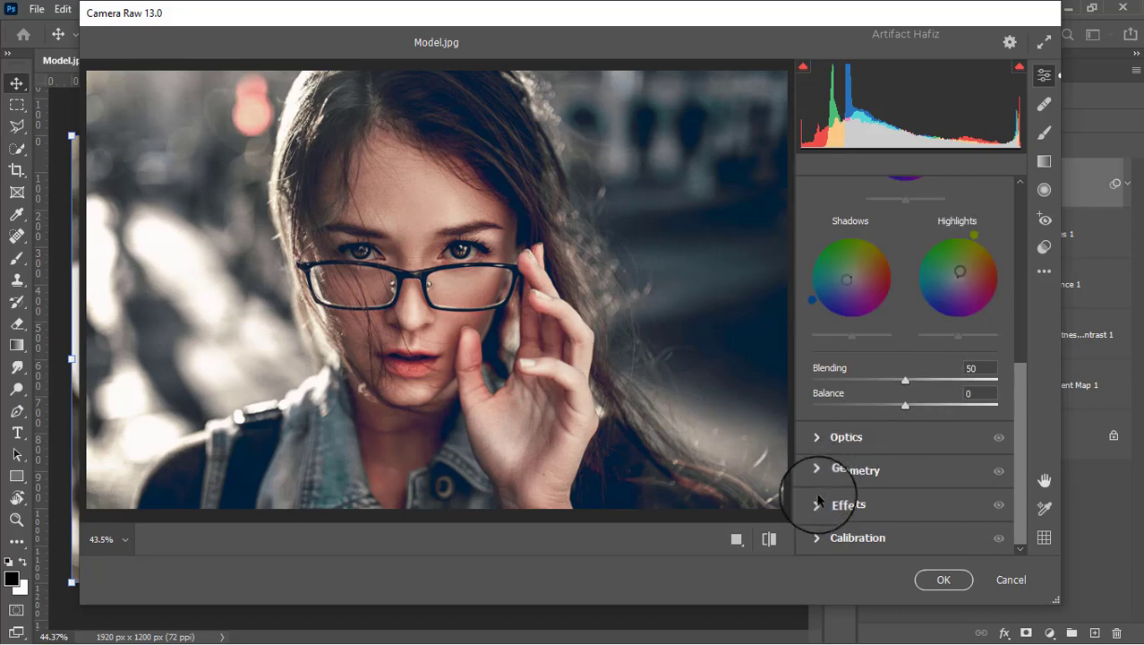
pyautogui.click(814, 538)
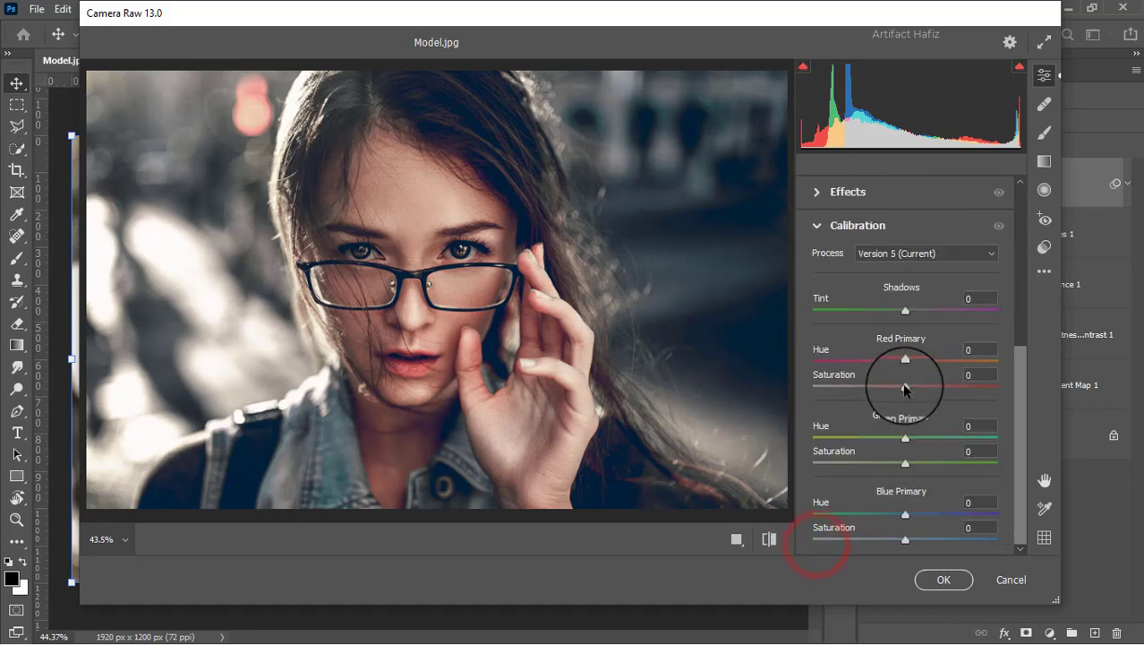
pyautogui.moveTo(903, 387); pyautogui.dragTo(898, 387)
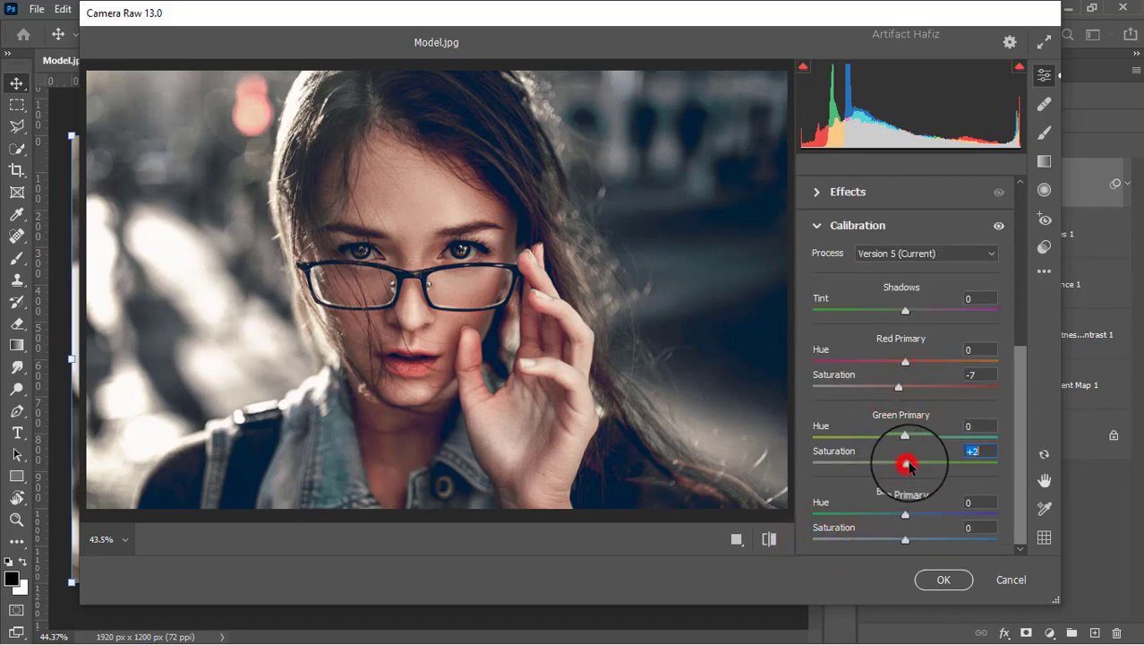
pyautogui.moveTo(908, 465); pyautogui.dragTo(910, 464)
pyautogui.moveTo(905, 538); pyautogui.dragTo(913, 542)
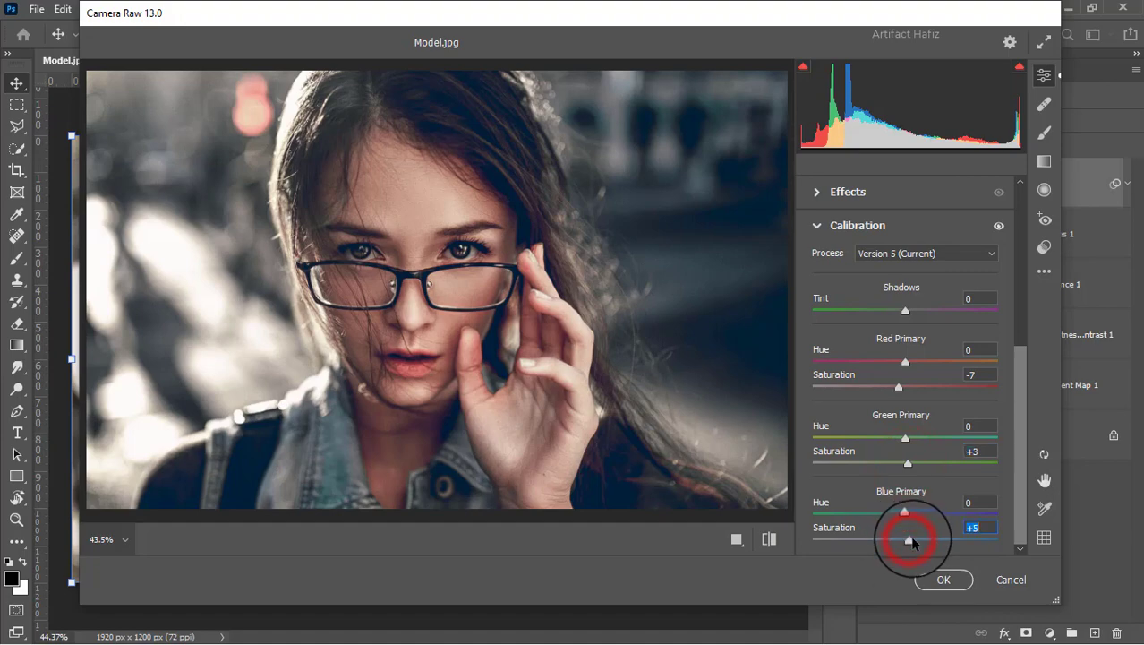
pyautogui.click(940, 580)
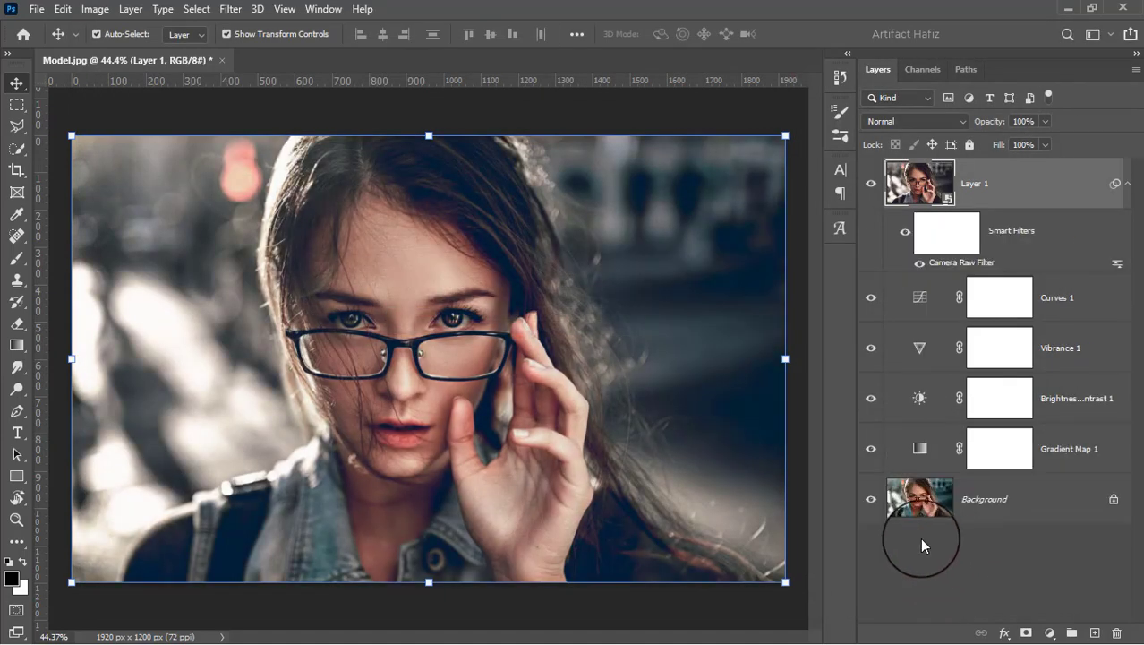
# Compare the original photo with the graded result by toggling the visibility of all layers above the Background.
pyautogui.keyDown('alt'); pyautogui.click(869, 501); pyautogui.keyUp('alt')
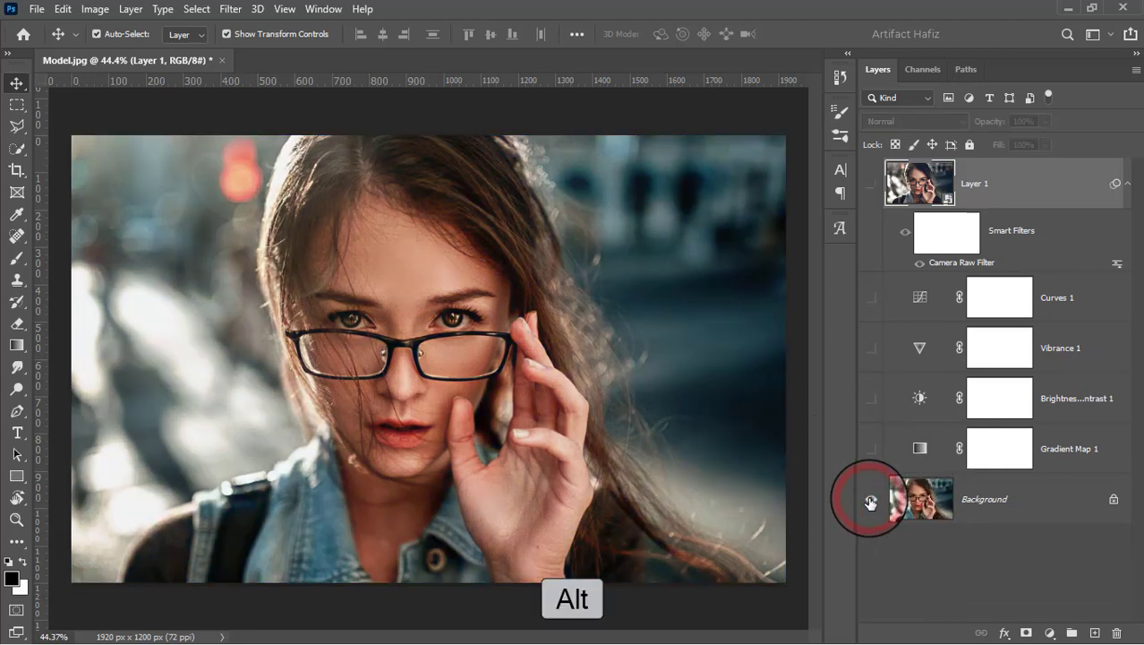
pyautogui.keyDown('alt'); pyautogui.click(869, 501); pyautogui.keyUp('alt')
pyautogui.keyDown('alt'); pyautogui.click(869, 502); pyautogui.keyUp('alt')
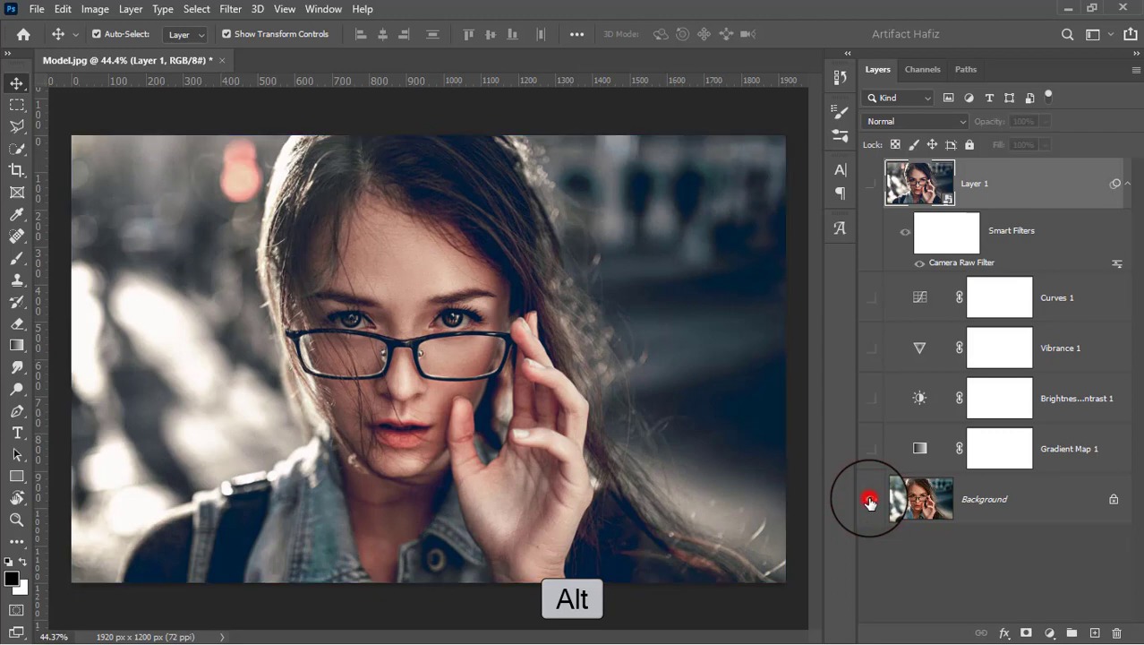